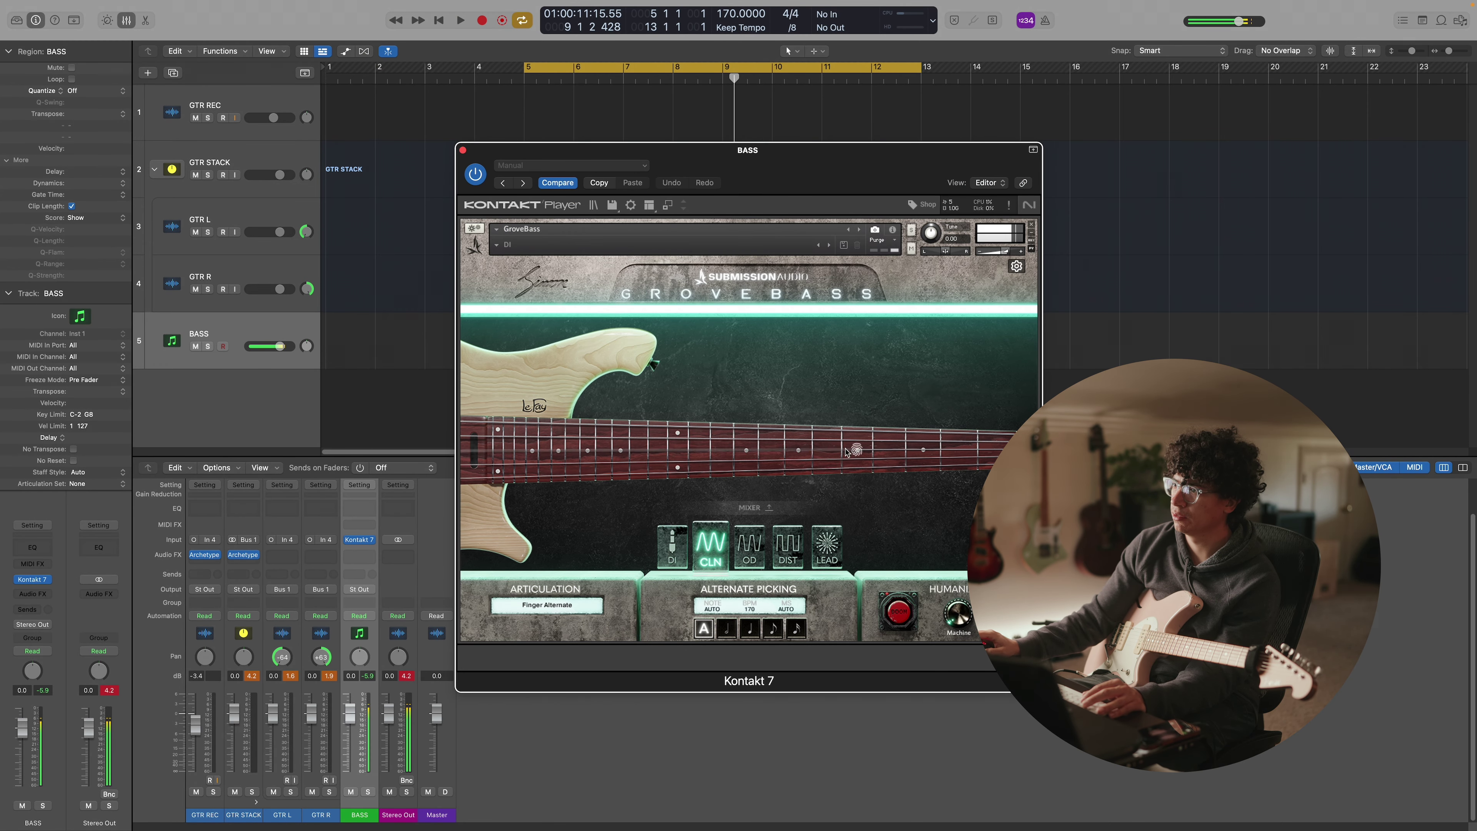
Close the bass instrument, examine the BASS region's notes in the Piano Roll during playback, and return to the mixer
key(super+w)
key(p)
drag(493, 578, 437, 485)
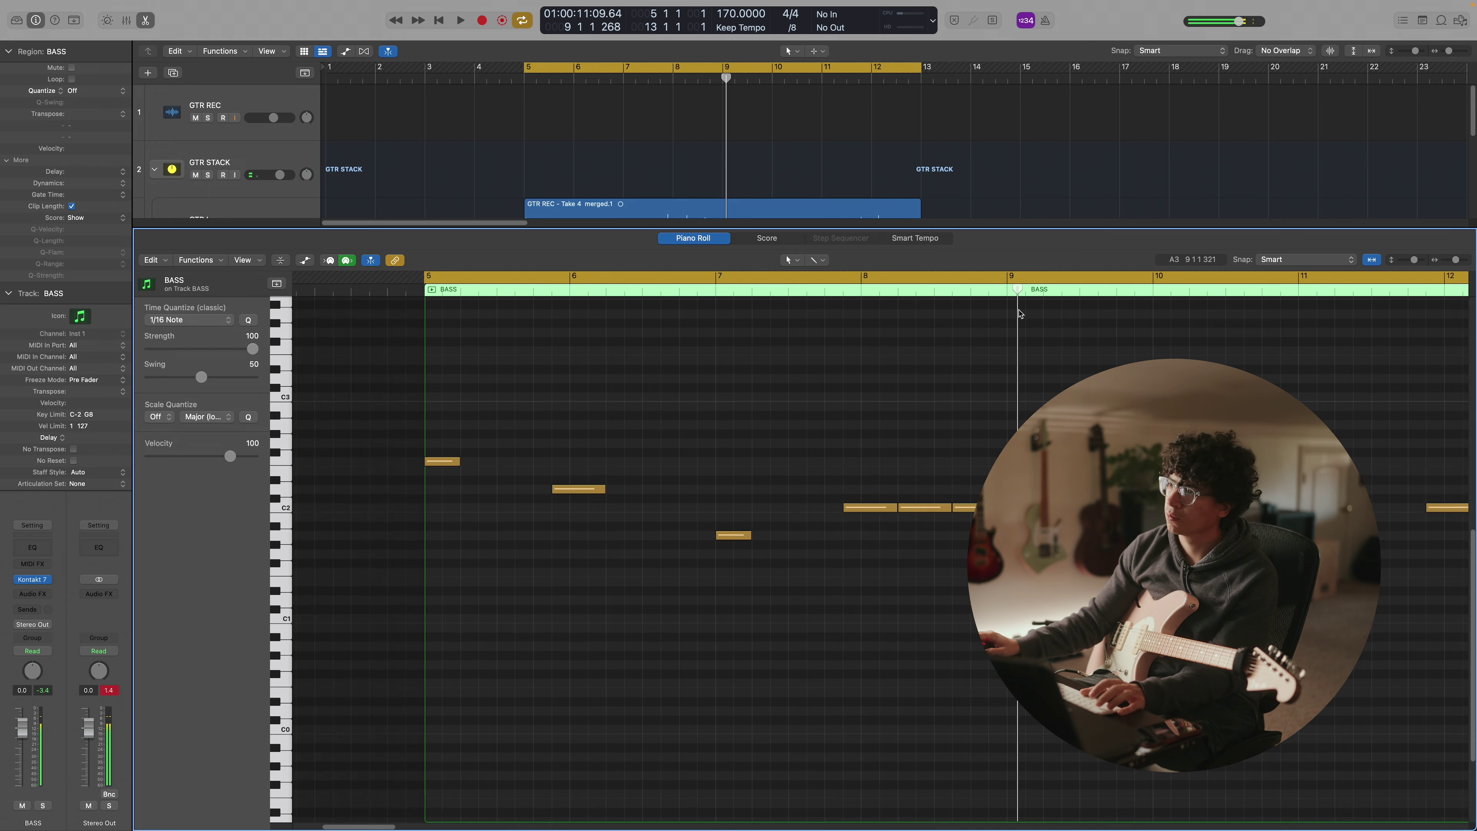
key(space)
key(x)
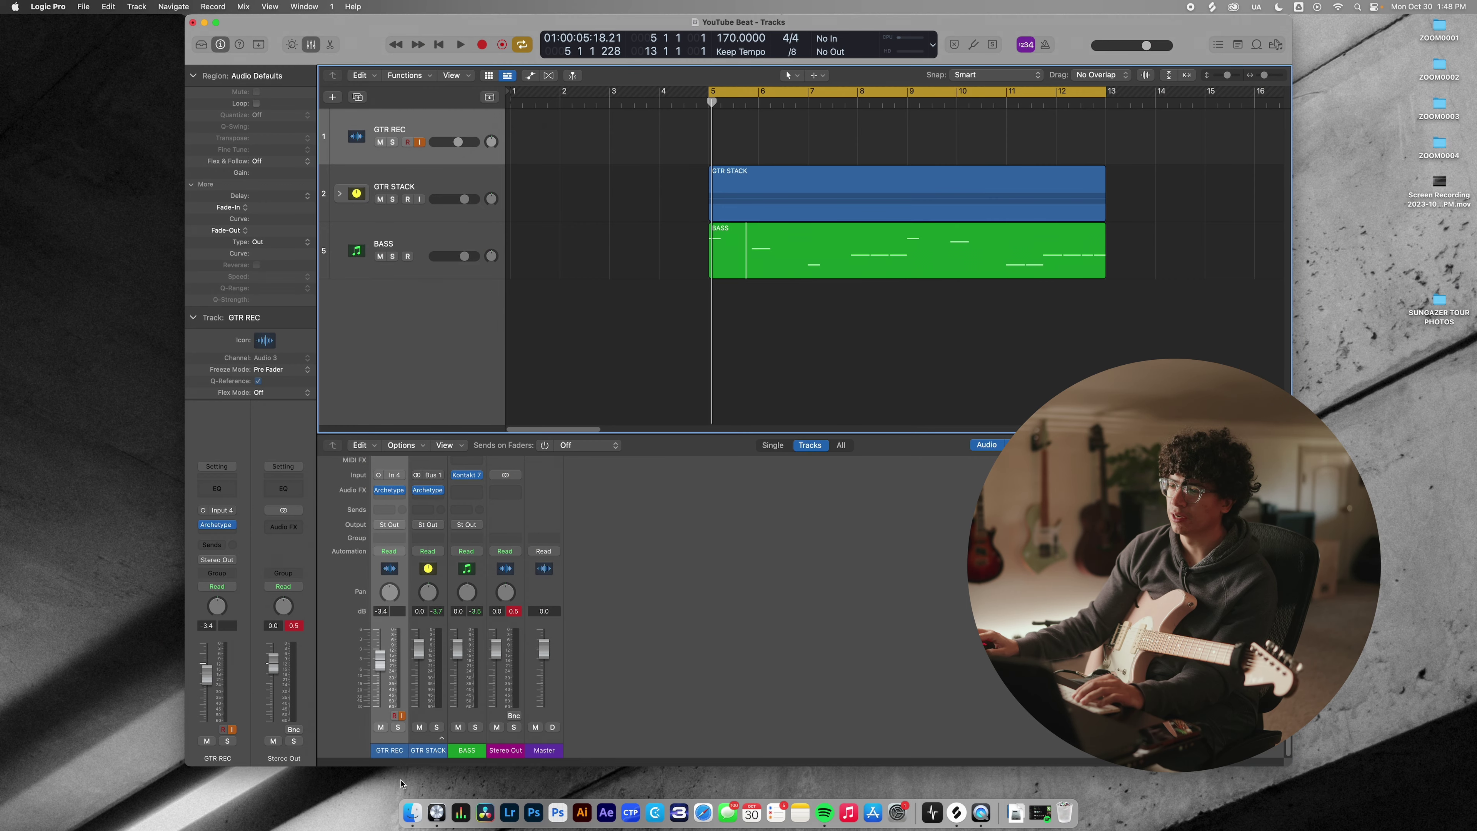
Audition samples in the KICKS folder and load LAKIM_kick_hip_03 into Drum Machine Designer on a new track
click(412, 812)
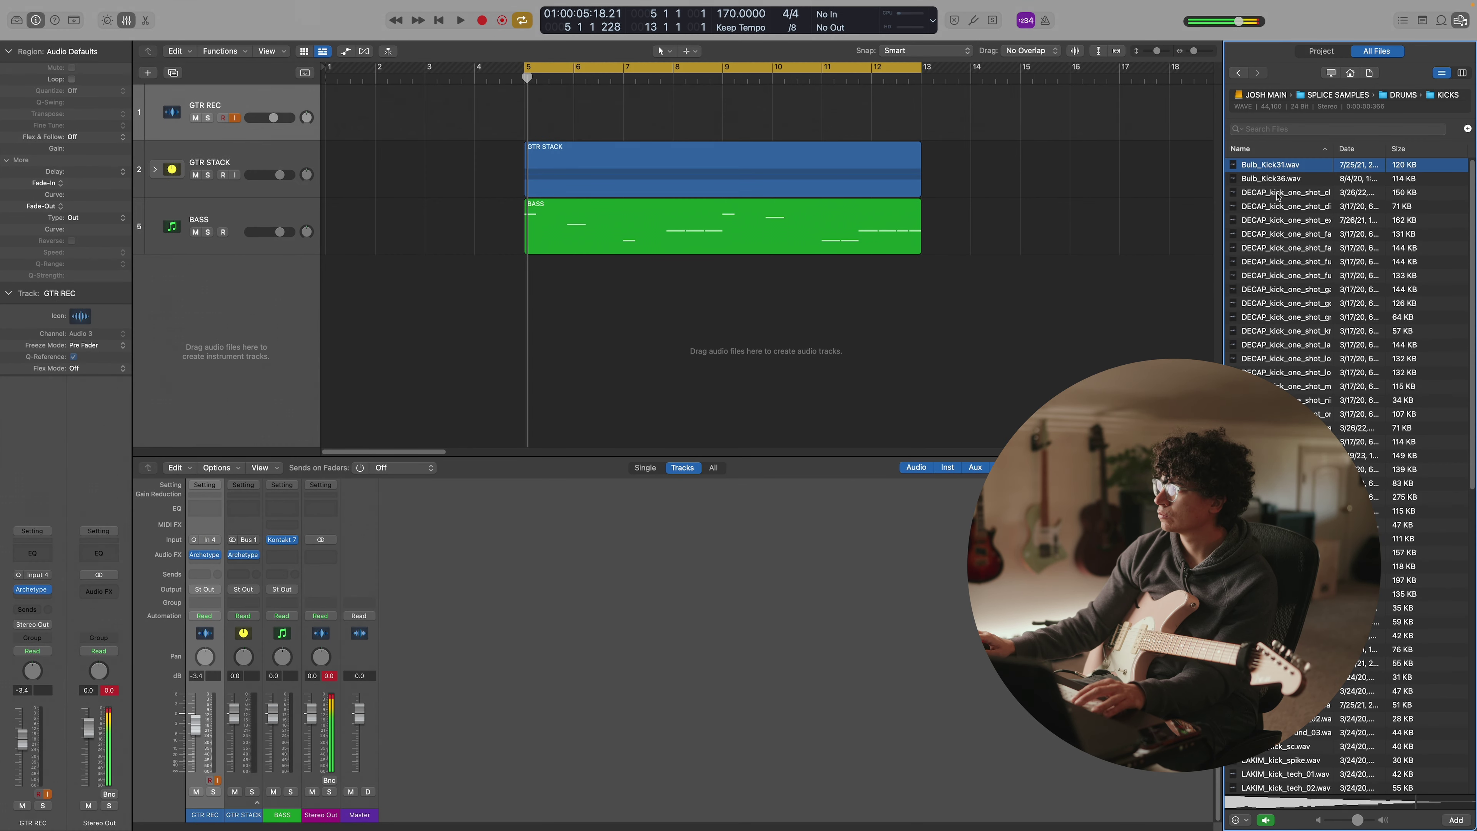
click(1282, 192)
click(1281, 220)
key(Down)
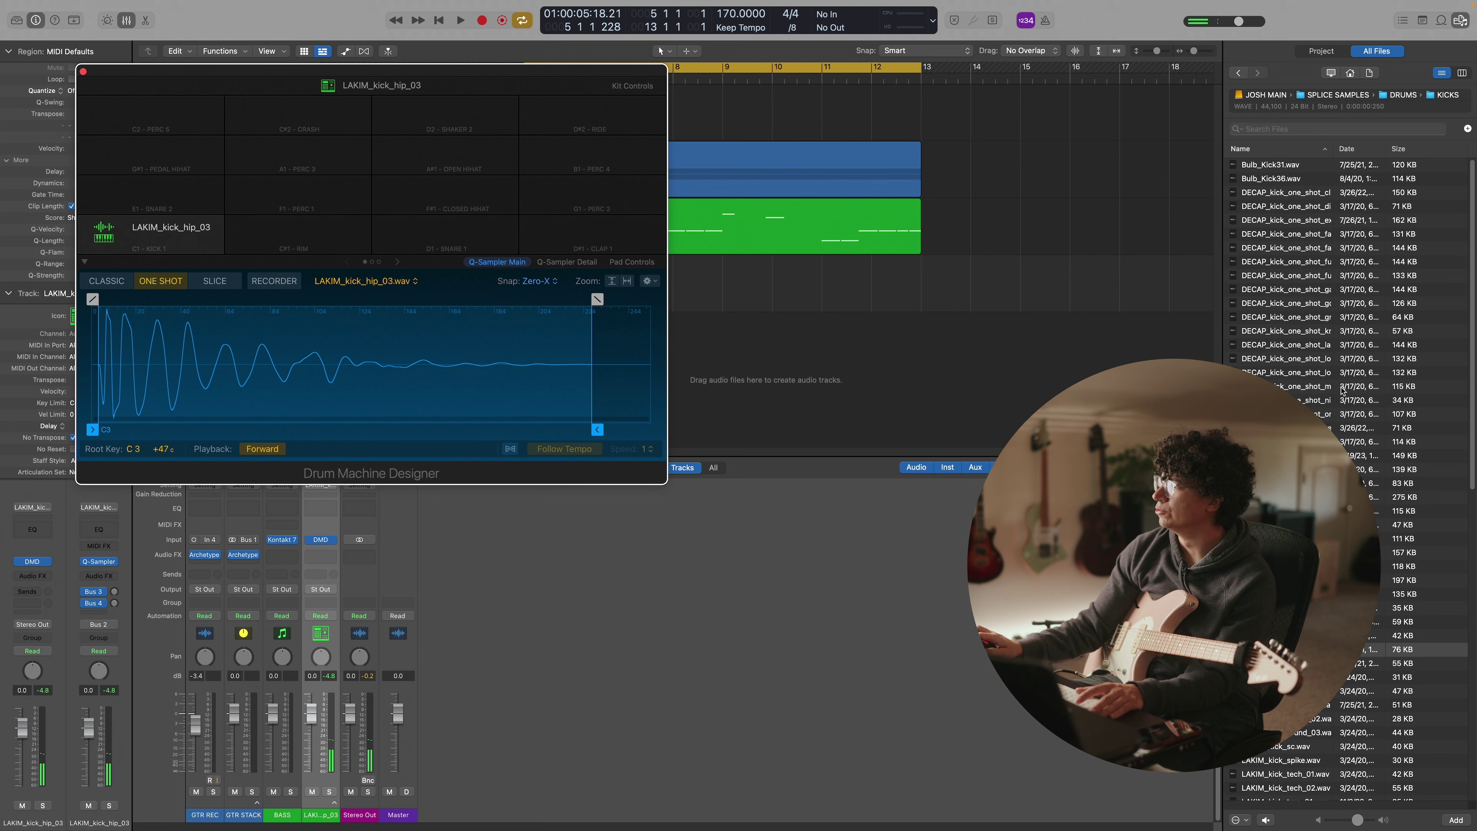
Add LAKIM_snare_17 and MALAY_snare_one_shot_gritty_B from the SNARES folder to separate drum kit pads
key(super+Up)
double_click(1298, 251)
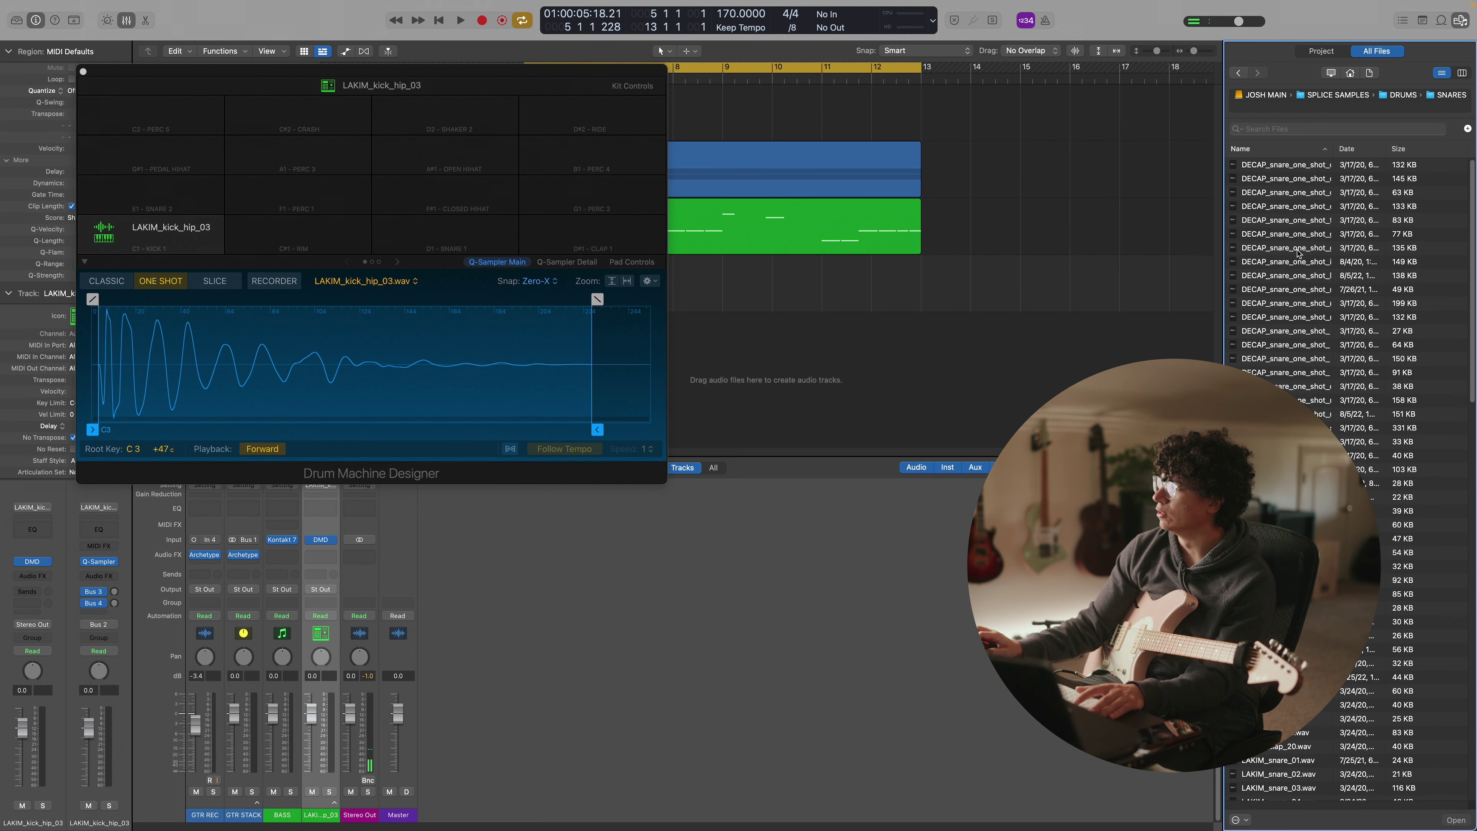
click(1317, 166)
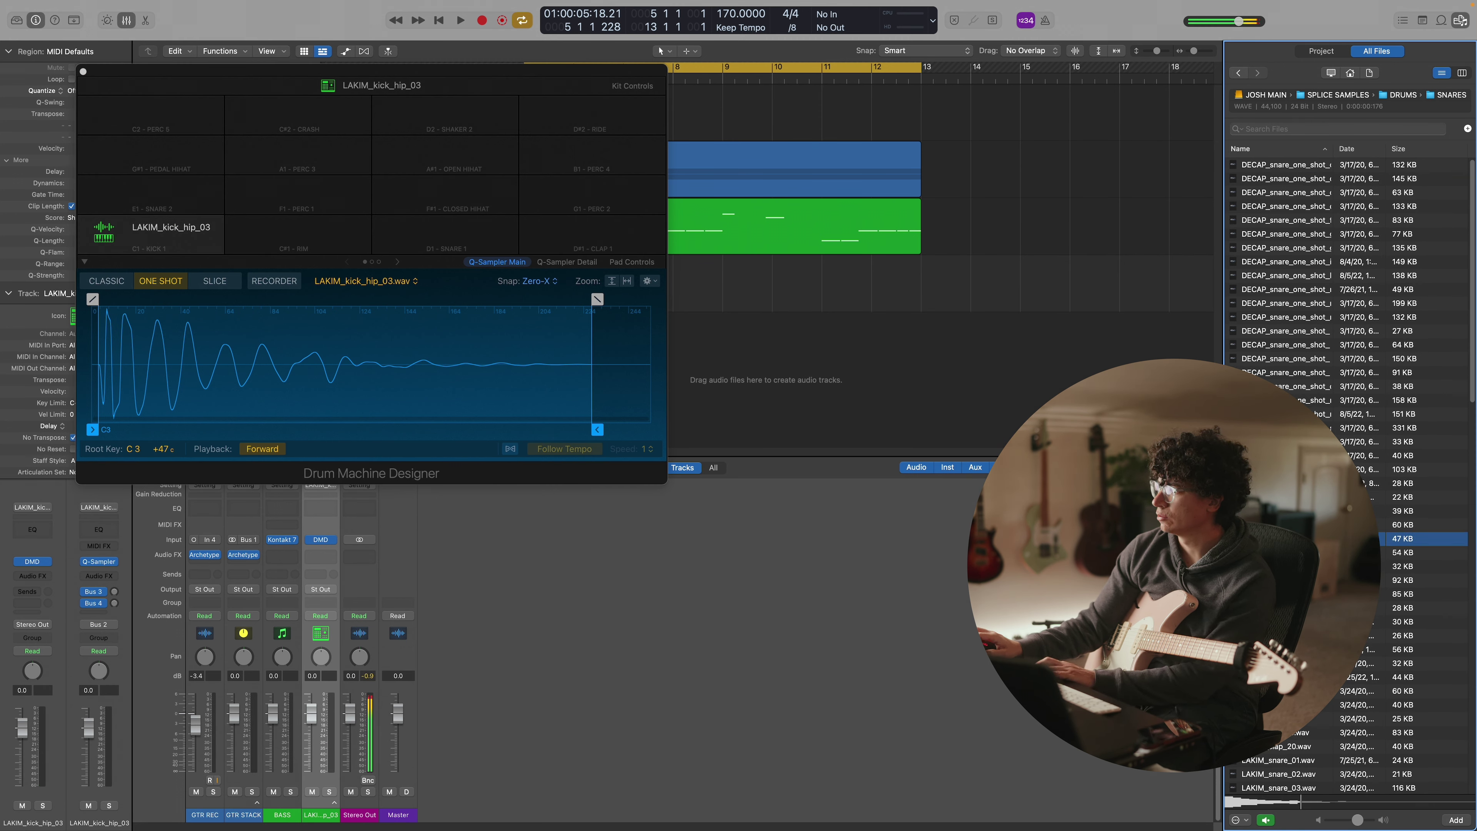
click(1279, 580)
scroll(1309, 465, down, 15)
drag(1309, 587, 173, 200)
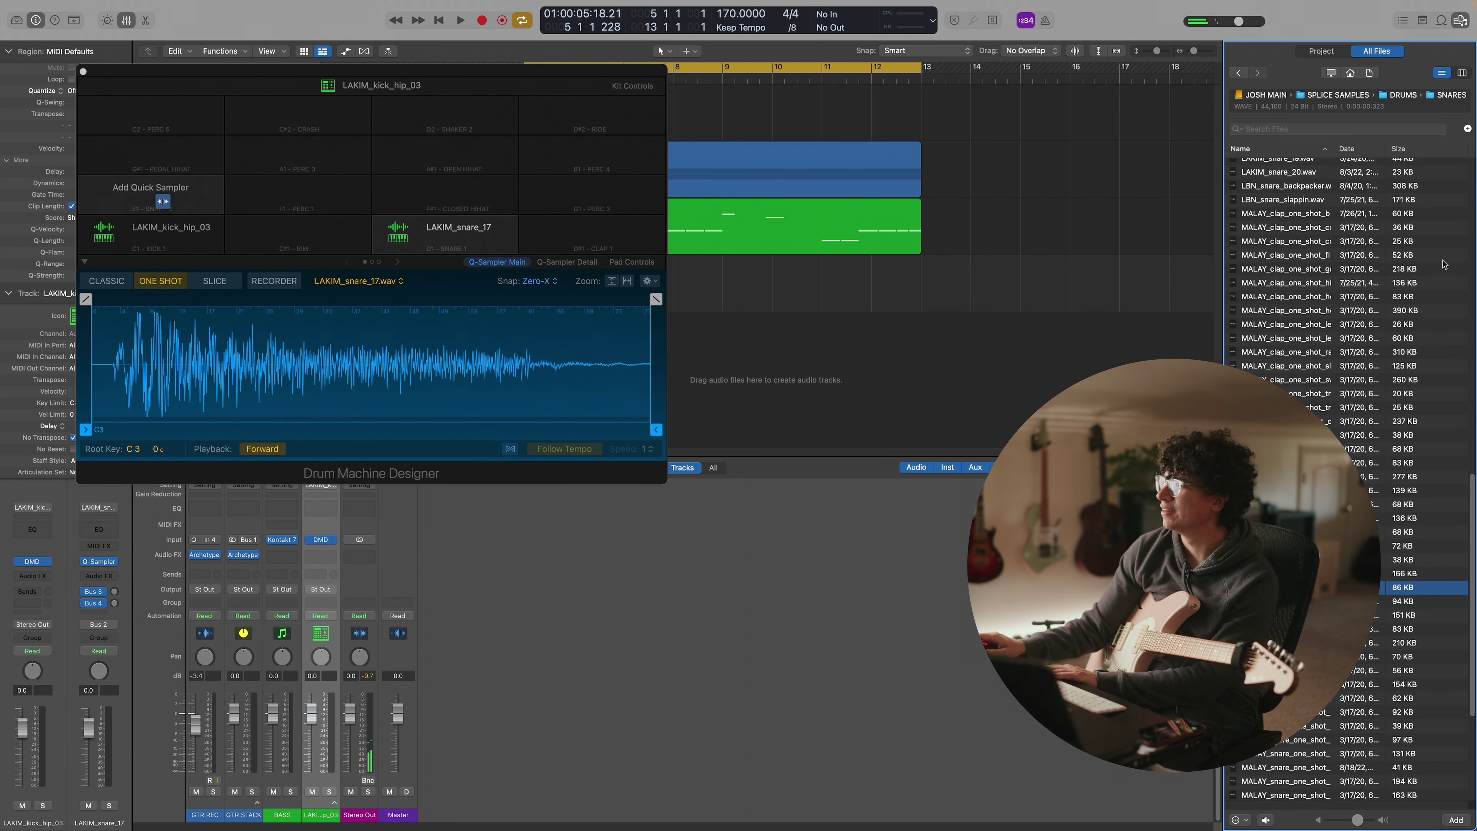
Audition closed hi-hats in the HATS folder and add LAKIM_hihat_closed_01 to the drum kit
click(1238, 73)
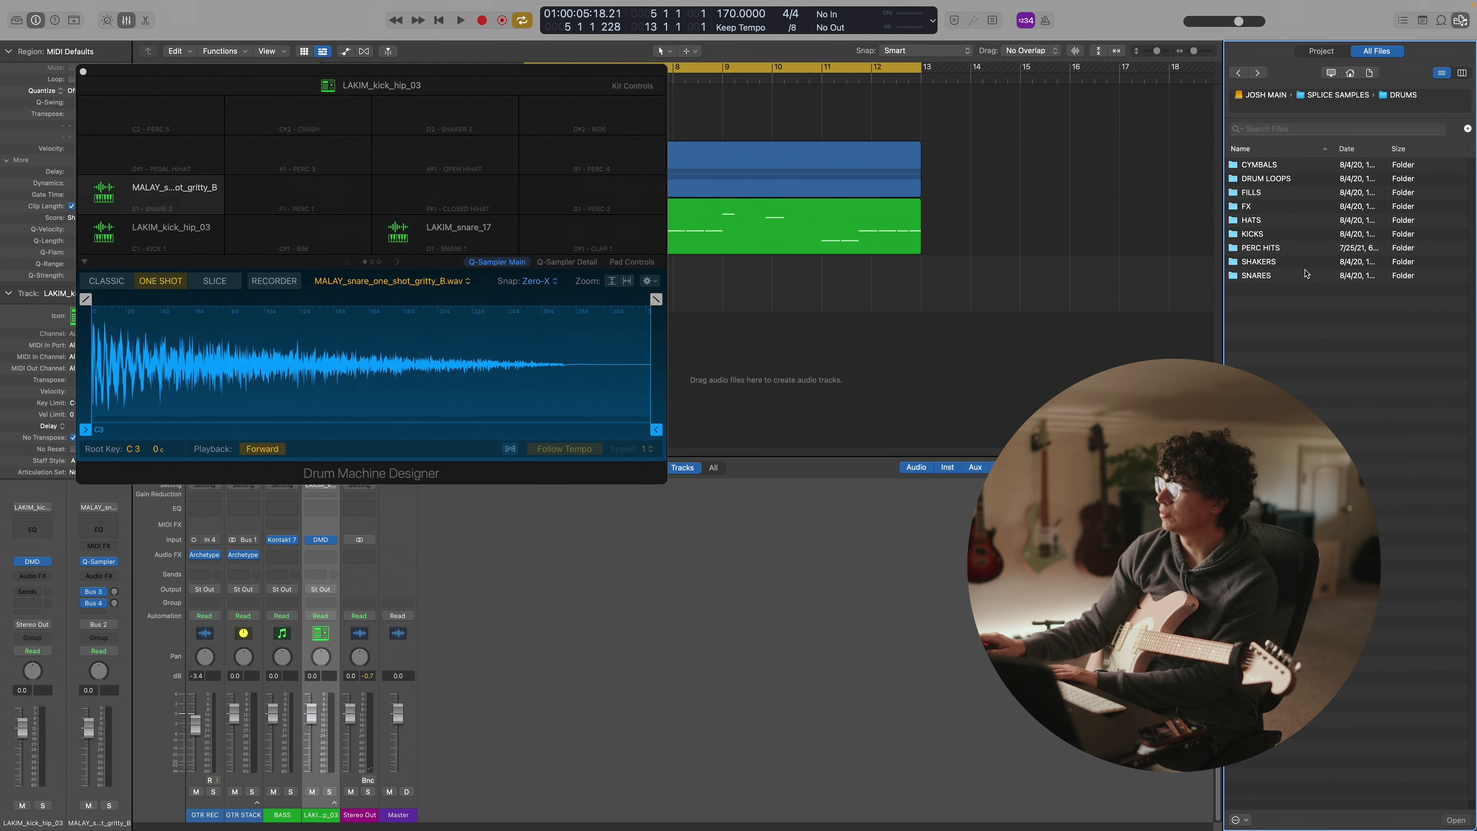
click(1304, 223)
double_click(1304, 223)
double_click(1280, 164)
click(1291, 192)
click(1291, 206)
click(1296, 316)
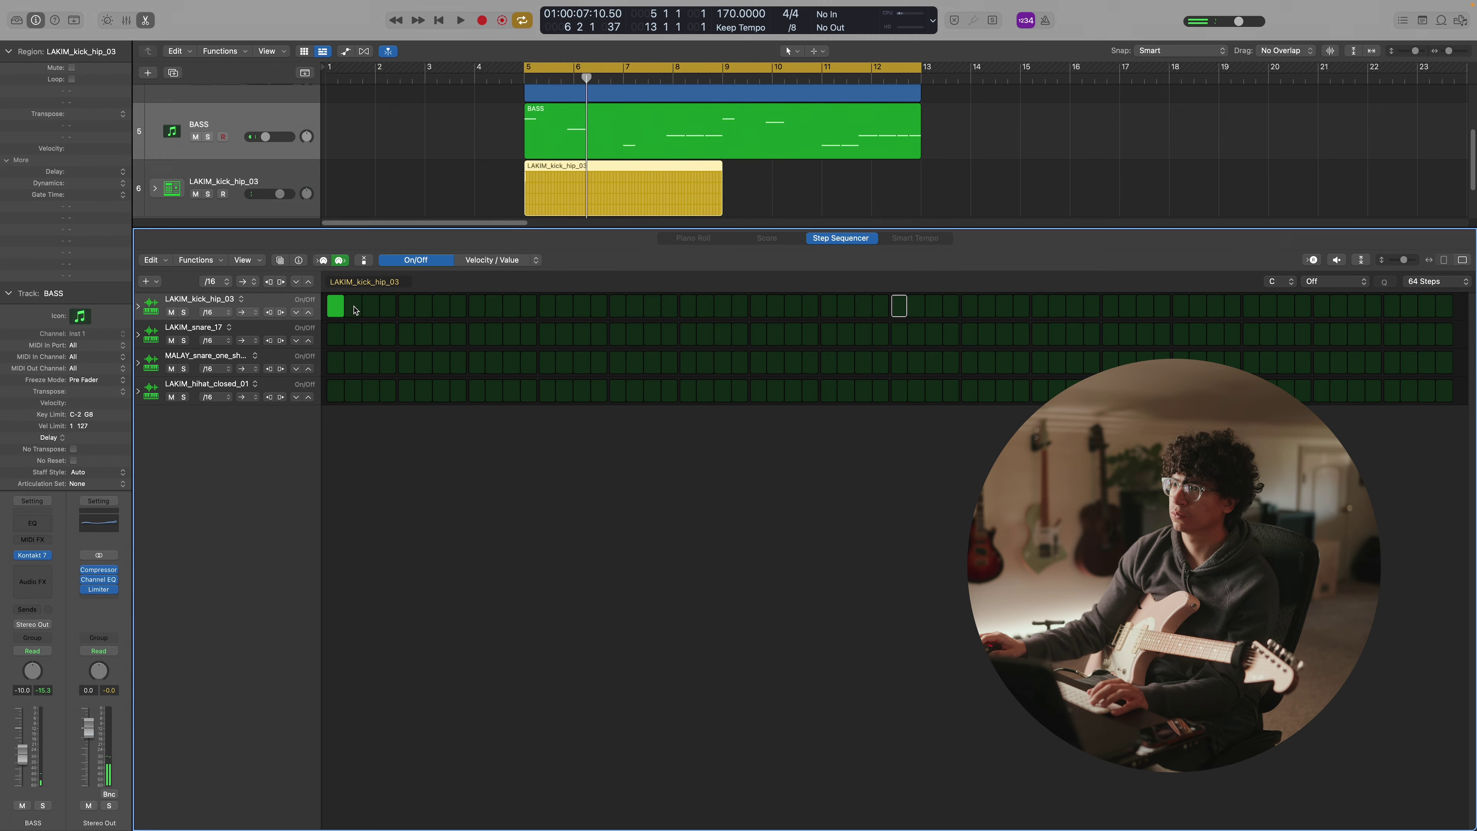
Program LAKIM_snare_17 hits on every eighth step from step 5 to step 61 of the 64-step pattern
click(407, 335)
click(547, 337)
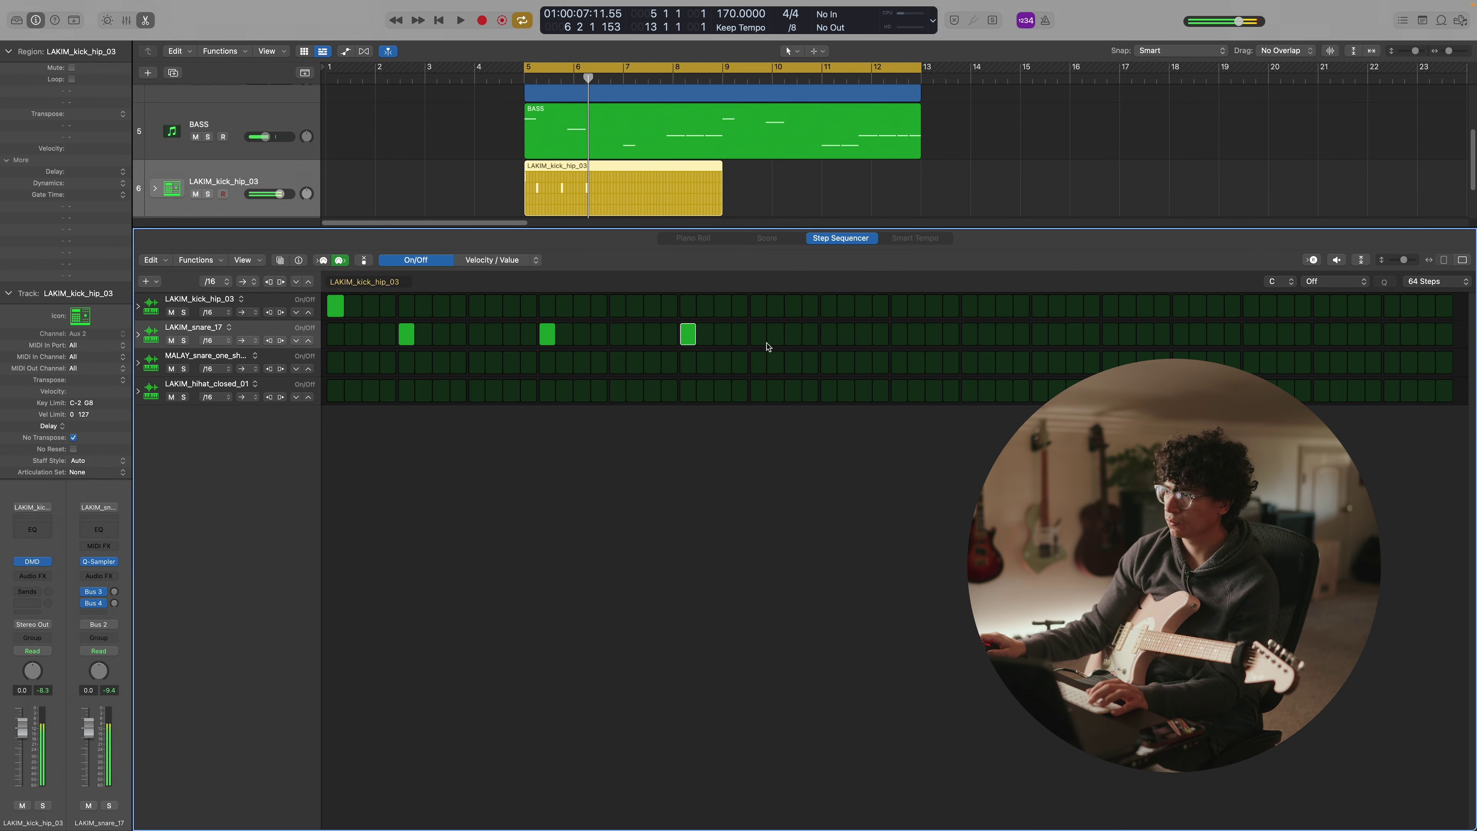
click(1392, 335)
Add LAKIM_kick_hip_03 hits on steps 15, 33, 47, 53 and 59 of the pattern
click(582, 306)
click(899, 306)
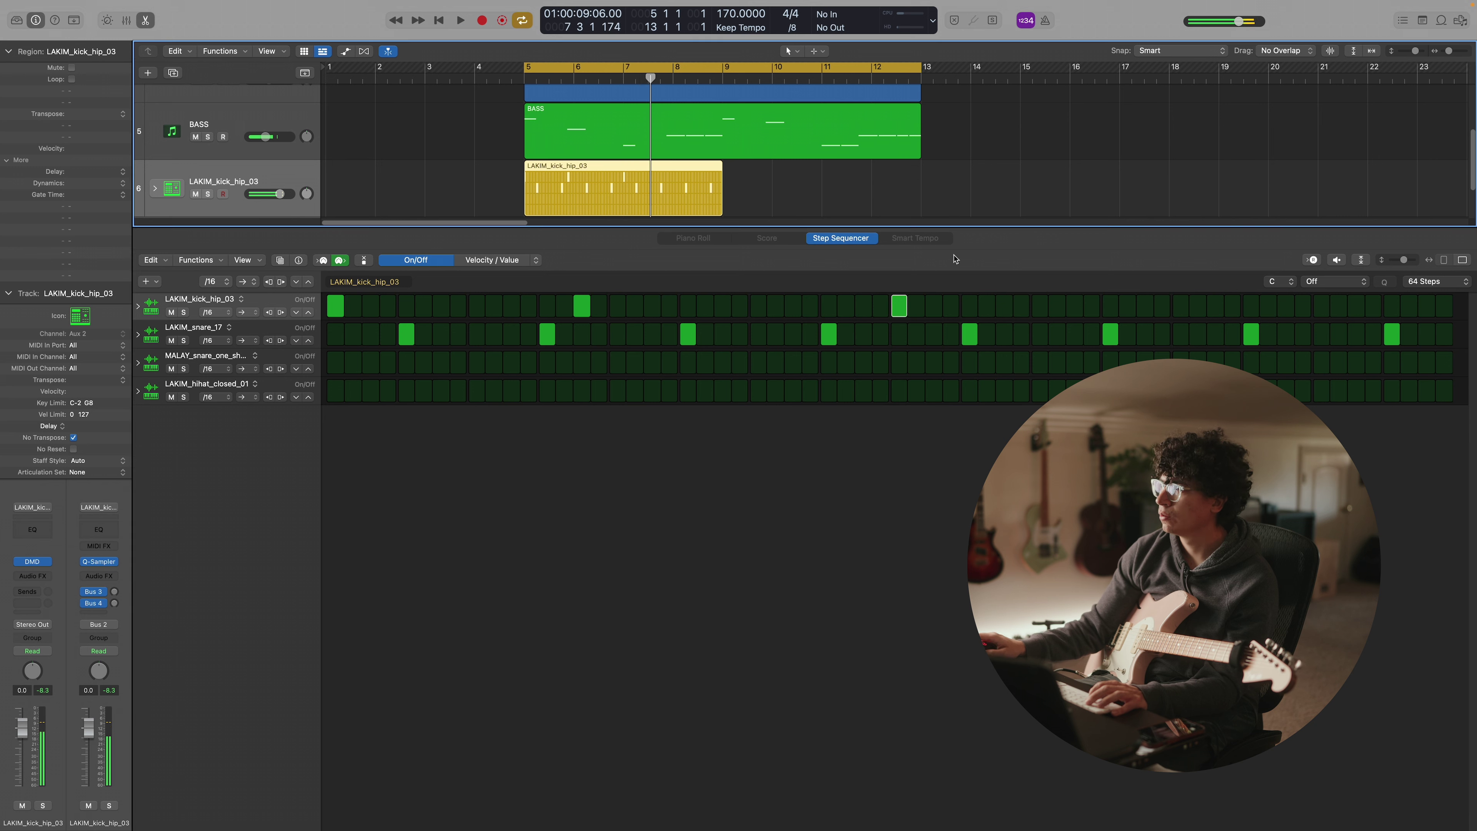
click(1146, 305)
click(1232, 305)
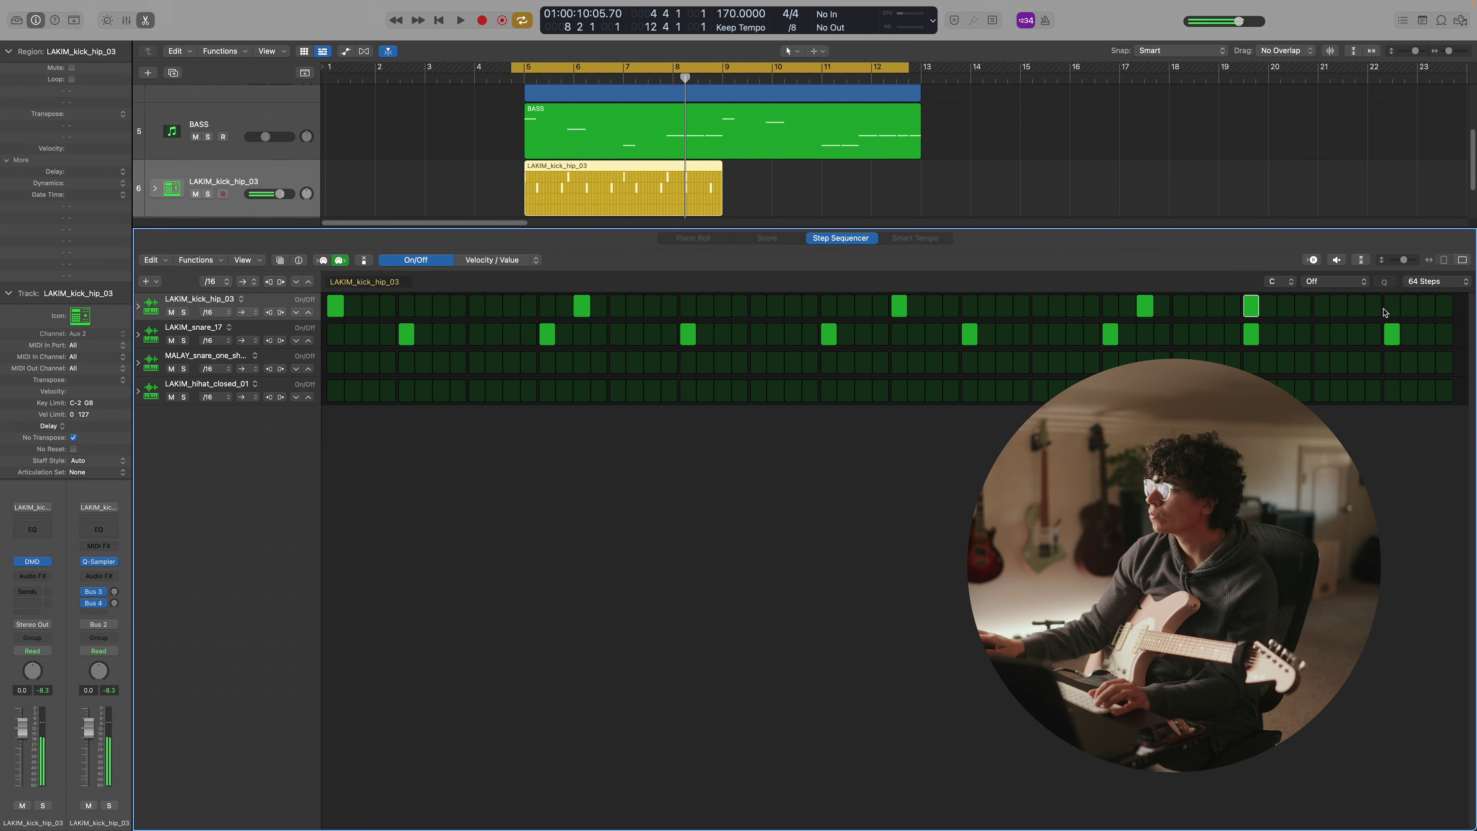
click(1357, 305)
Place LAKIM_hihat_closed_01 hits on every other step and expand the row to its velocity values
drag(335, 390, 759, 390)
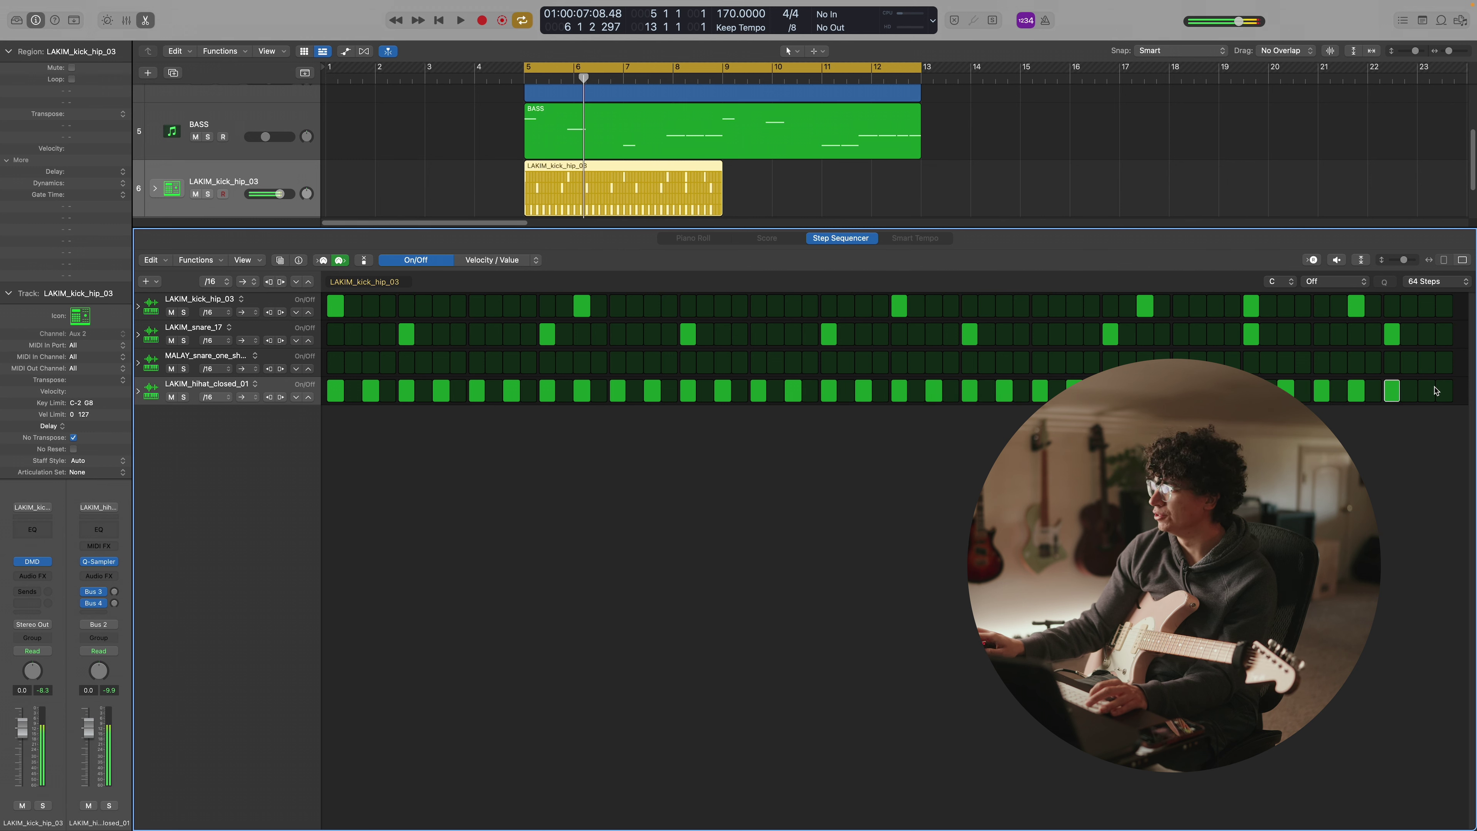
click(139, 390)
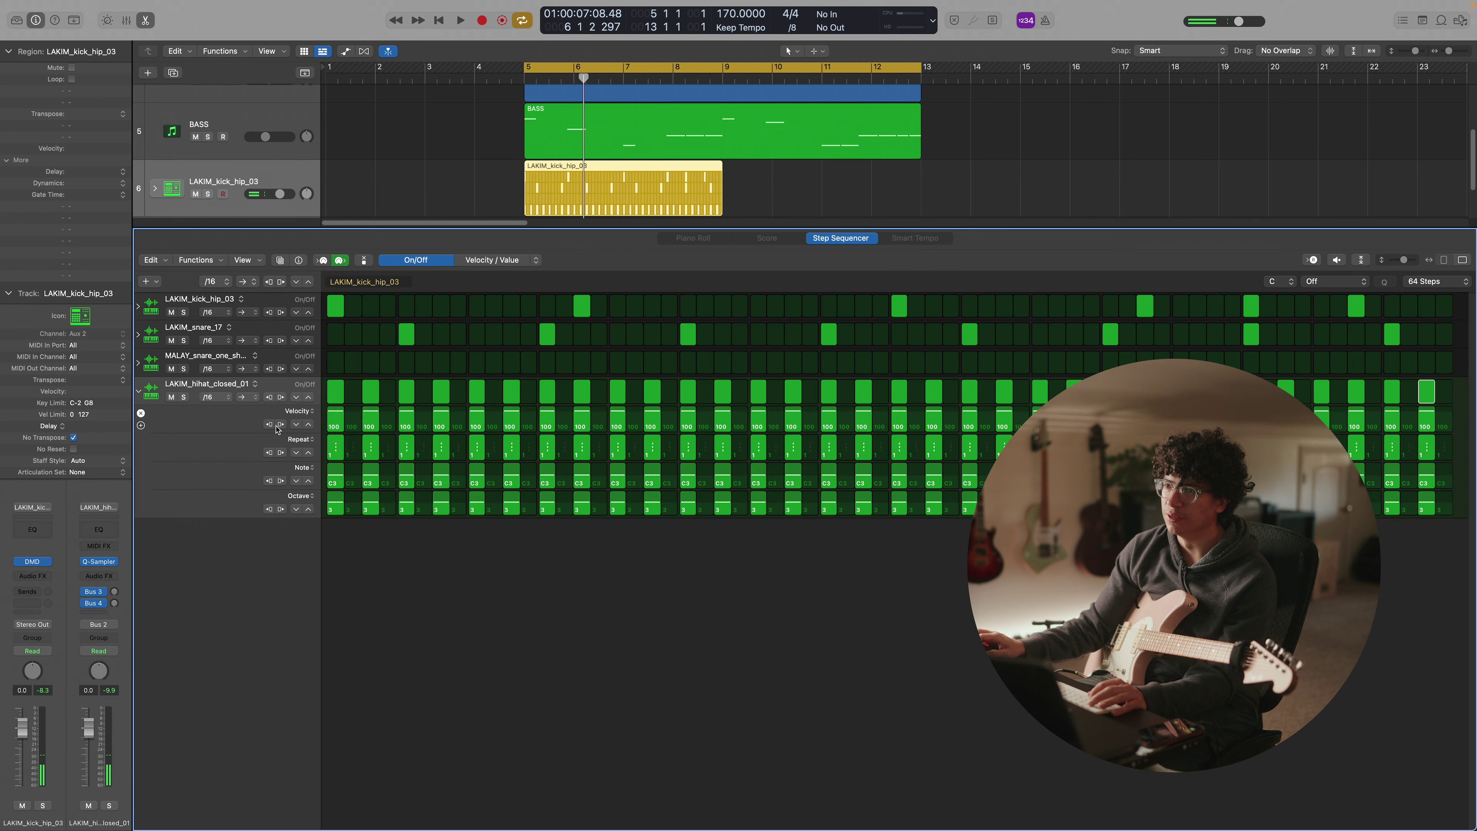
click(308, 411)
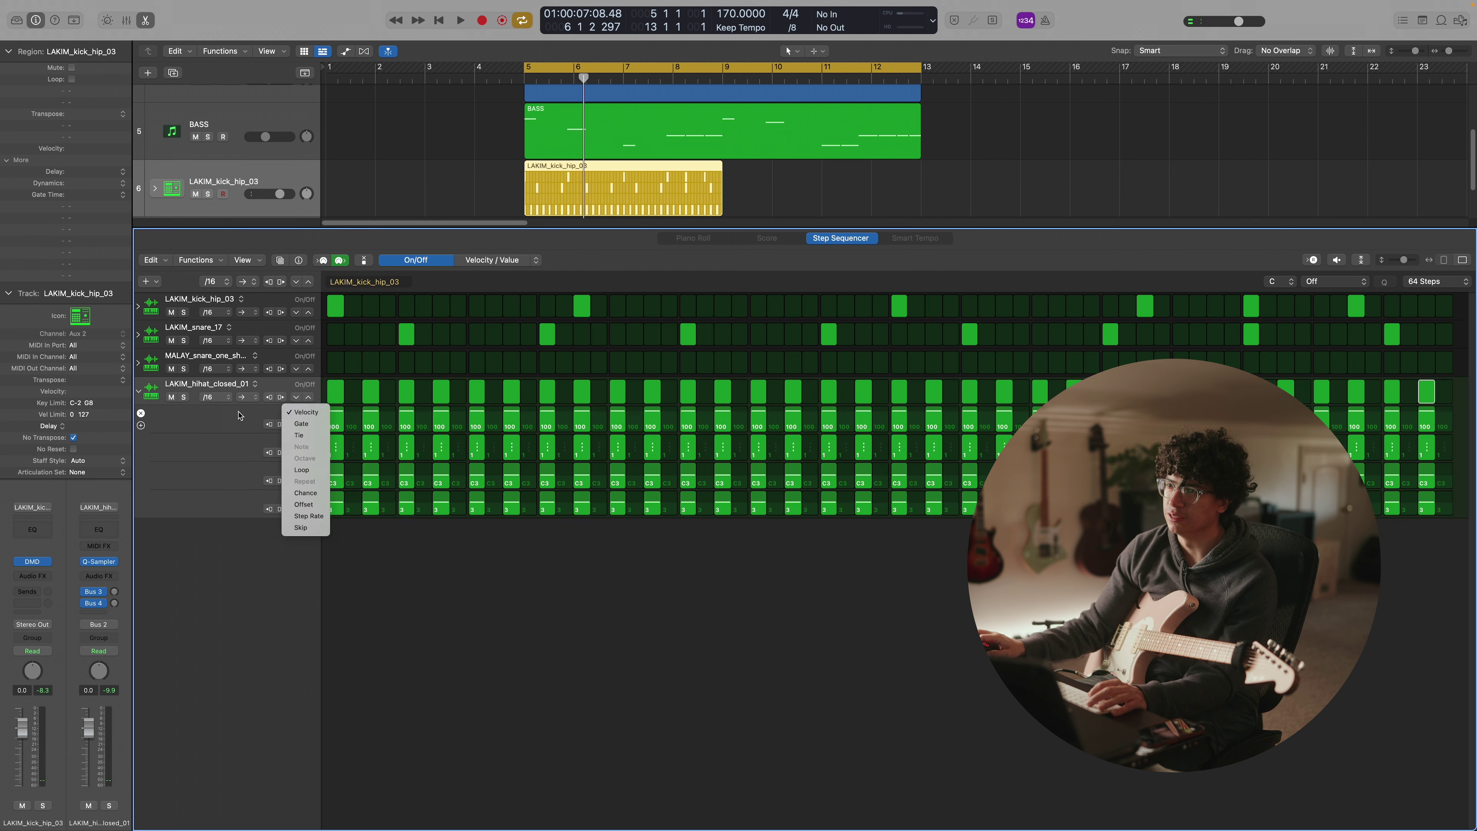
click(303, 414)
key(alt+r)
key(space)
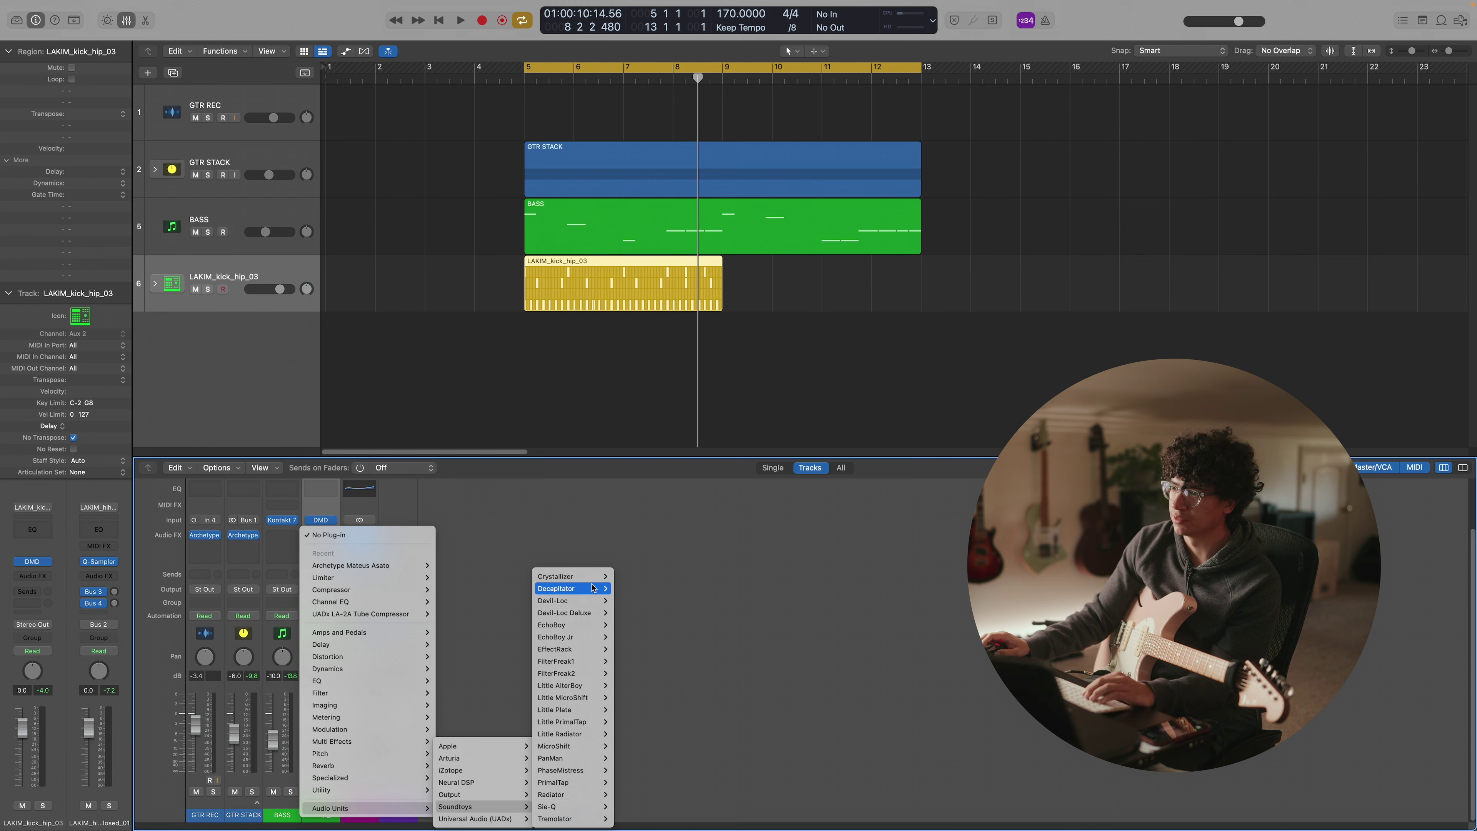
Insert the Soundtoys Decapitator on the drum kit channel and start playback
mouse_move(593, 588)
click(656, 593)
key(space)
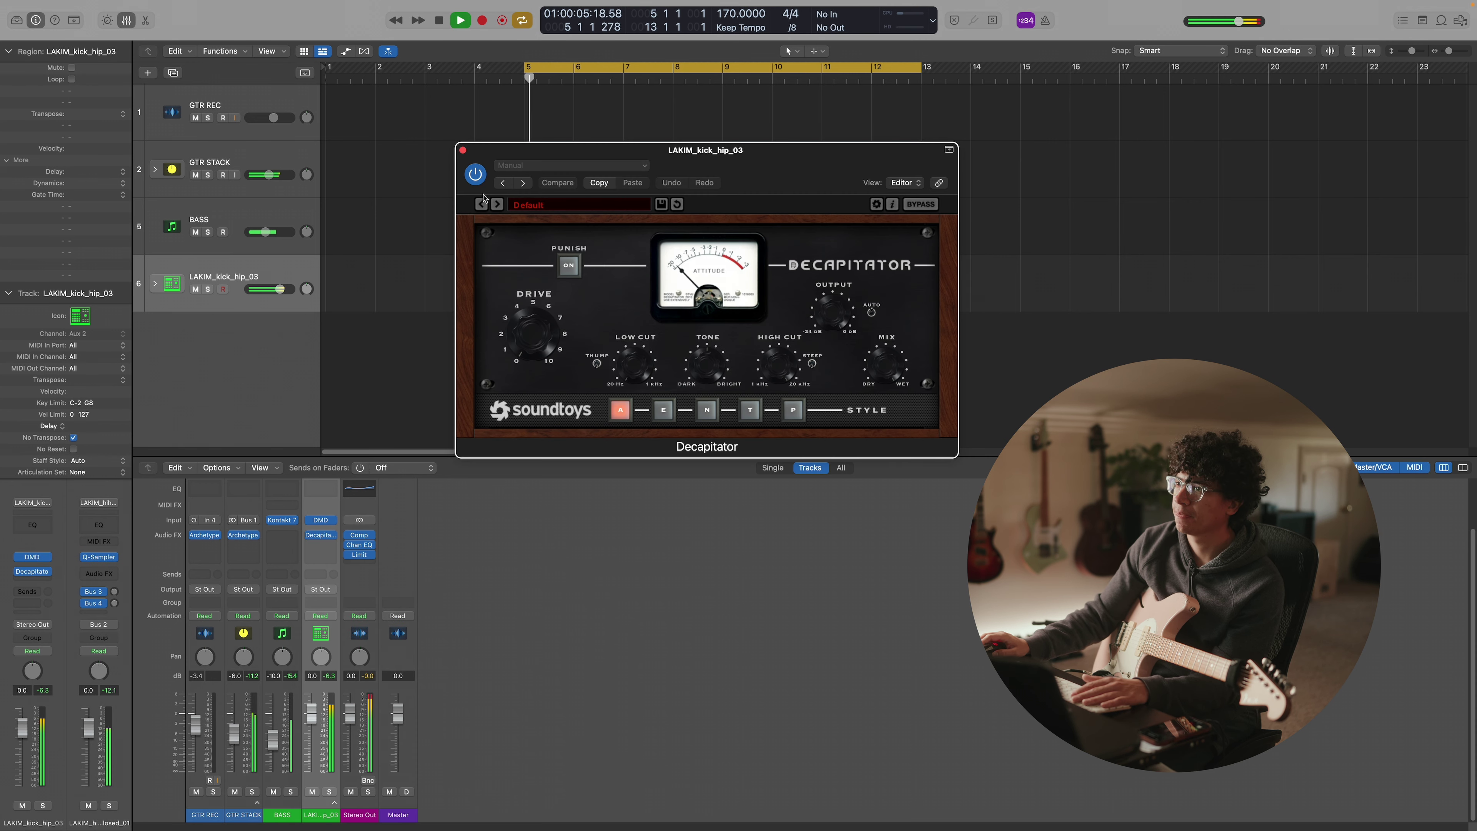
Solo the drum kit track and load a preset from Decapitator's 02 Drums folder
click(208, 289)
click(579, 204)
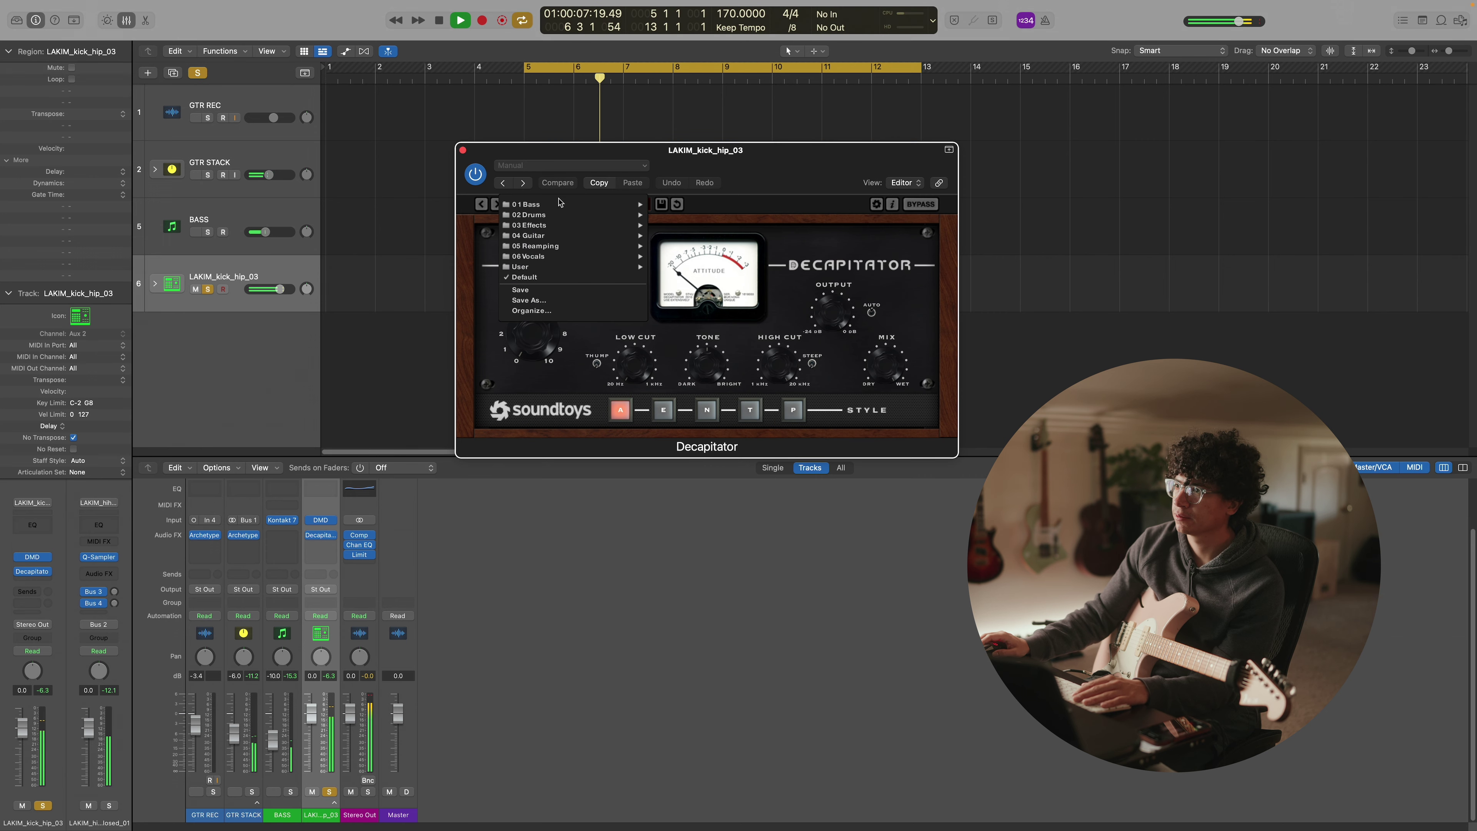
mouse_move(601, 219)
click(678, 204)
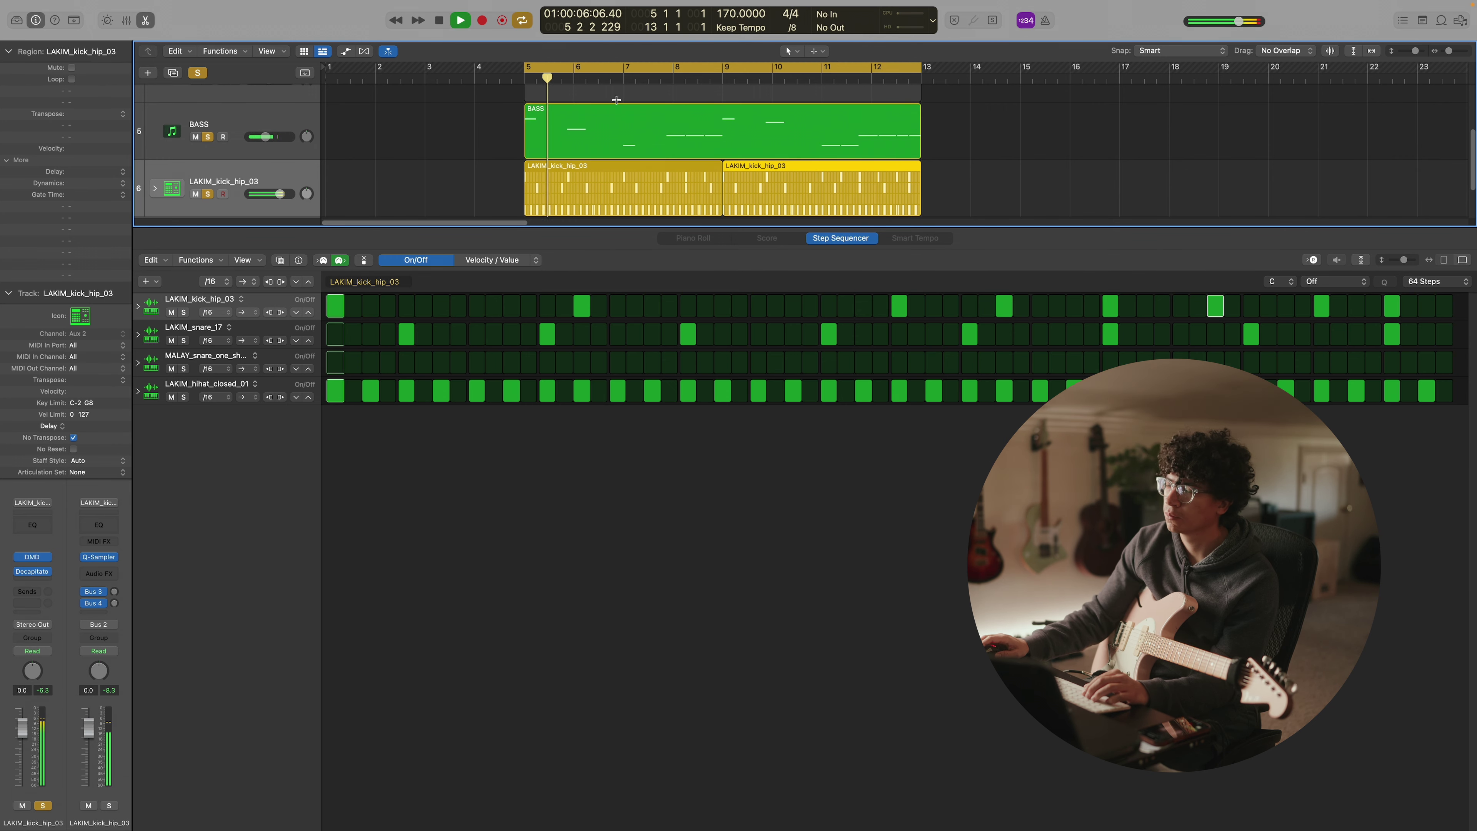
Insert a Bitcrusher on the LAKIM_snare_17 channel and audition it
key(x)
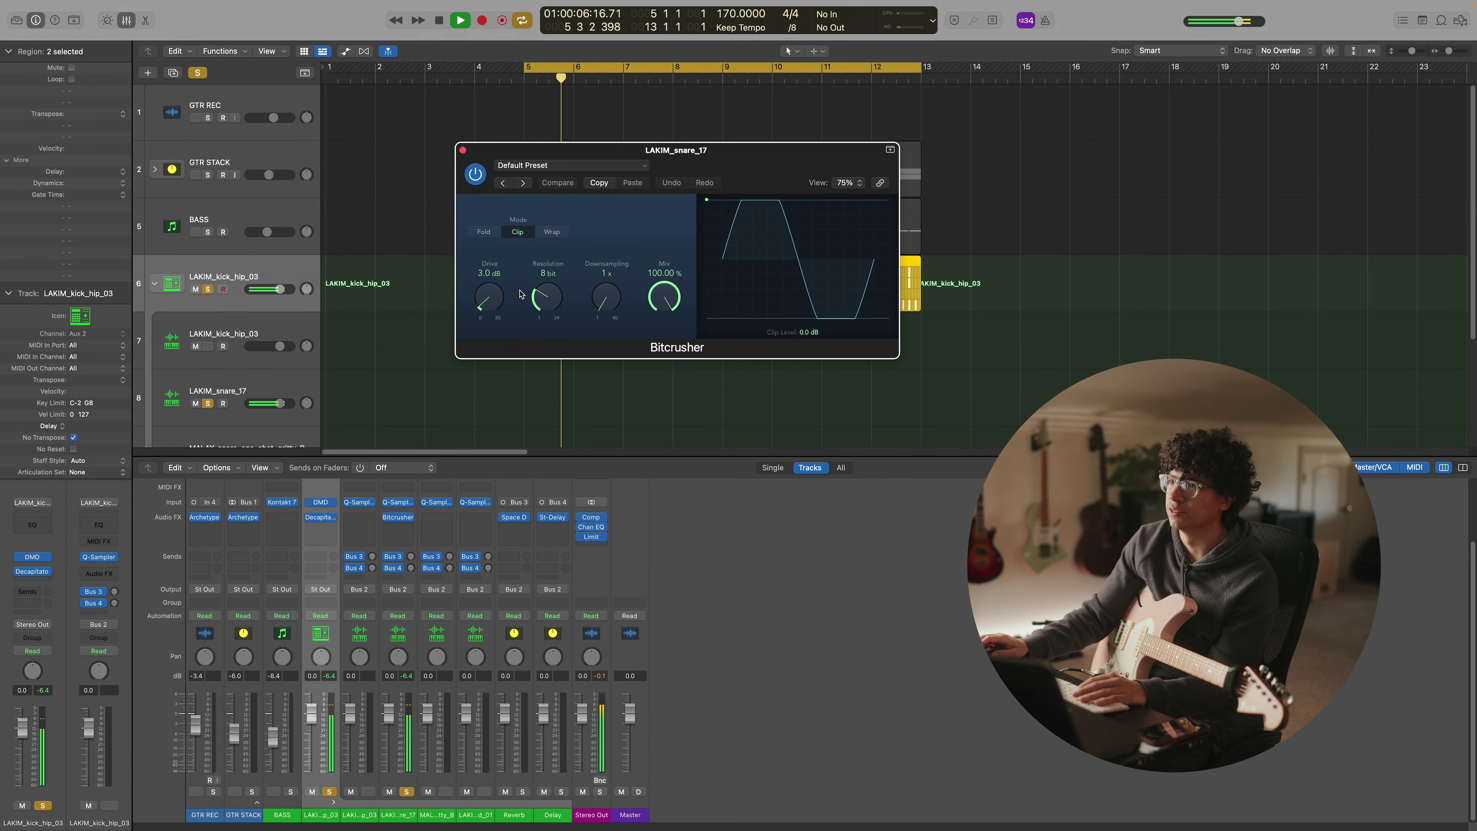
key(space)
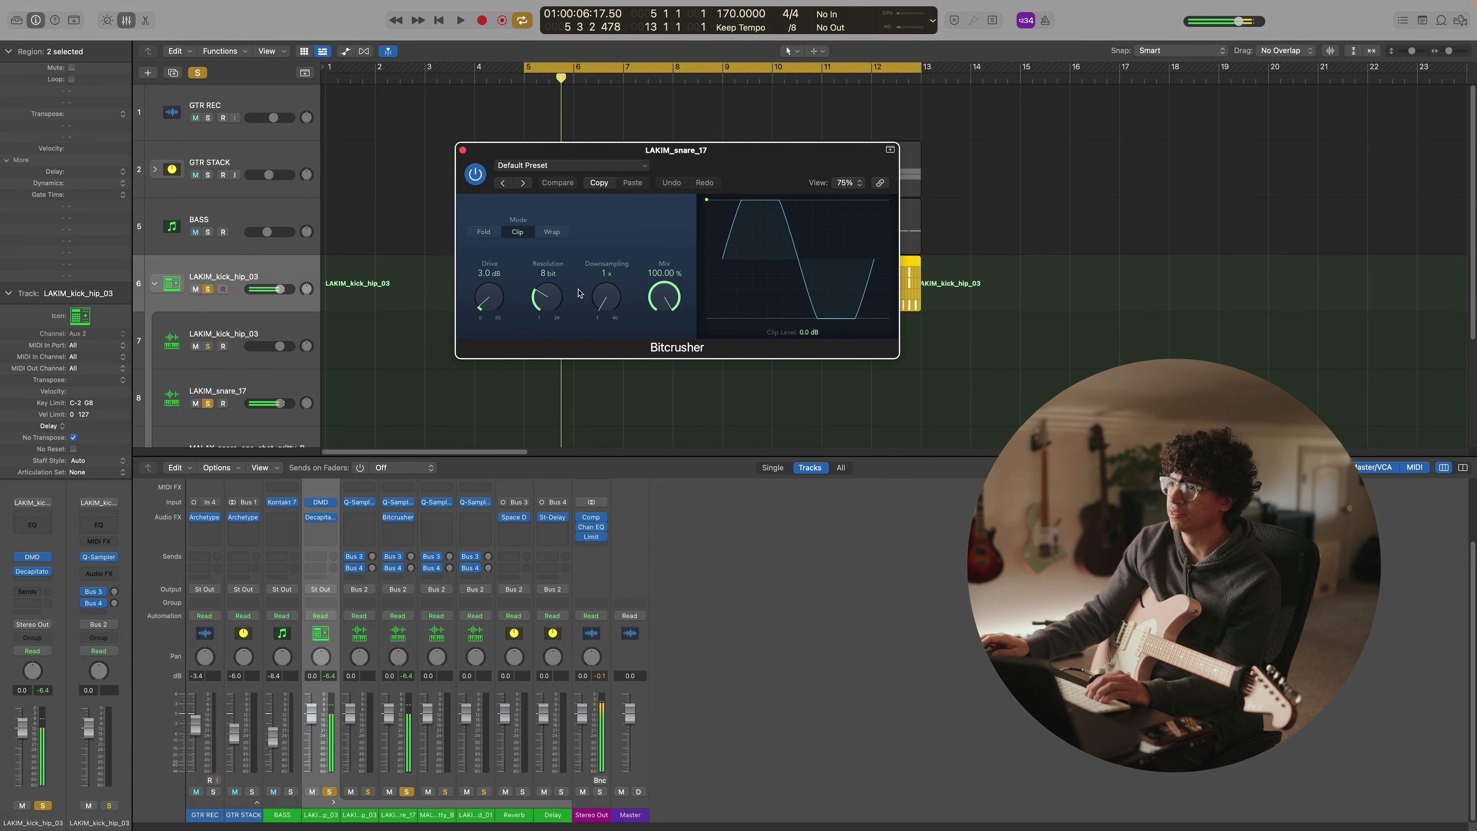
key(space)
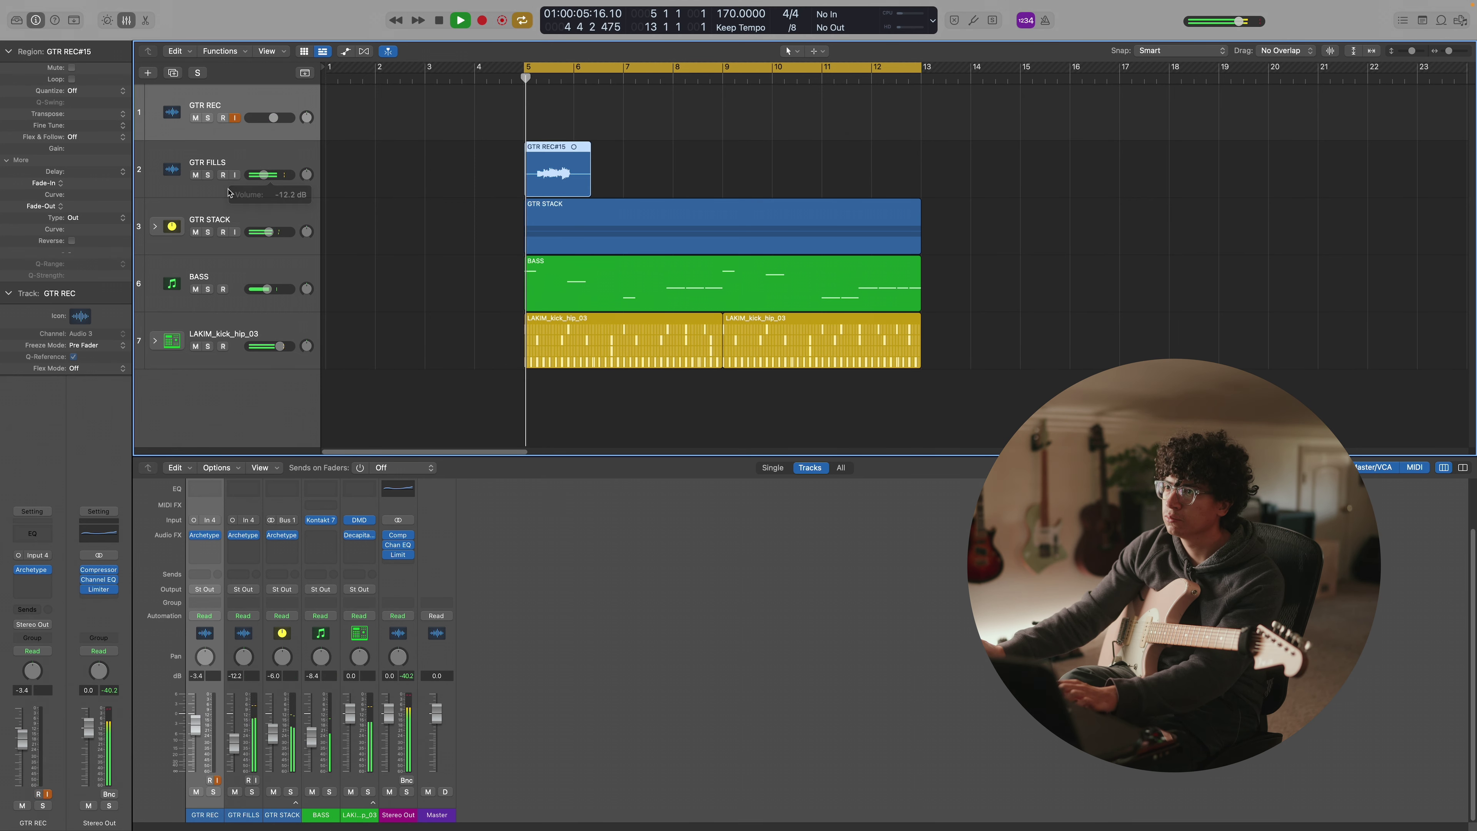
Set the GTR FILLS volume to -7.8 dB and record guitar fill takes on GTR REC, including takes from bar 7
drag(279, 174, 275, 177)
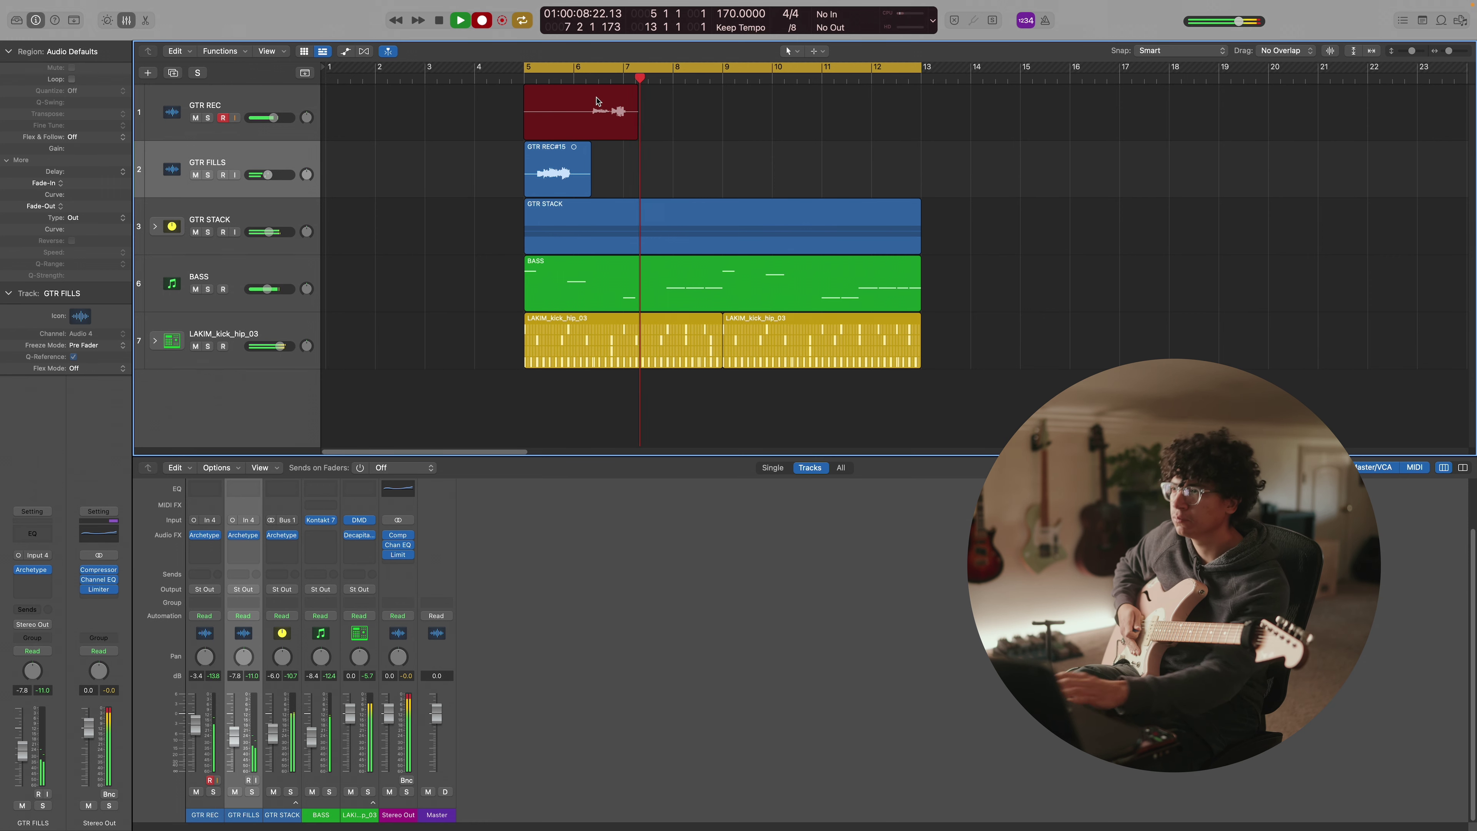
key(space)
key(space)
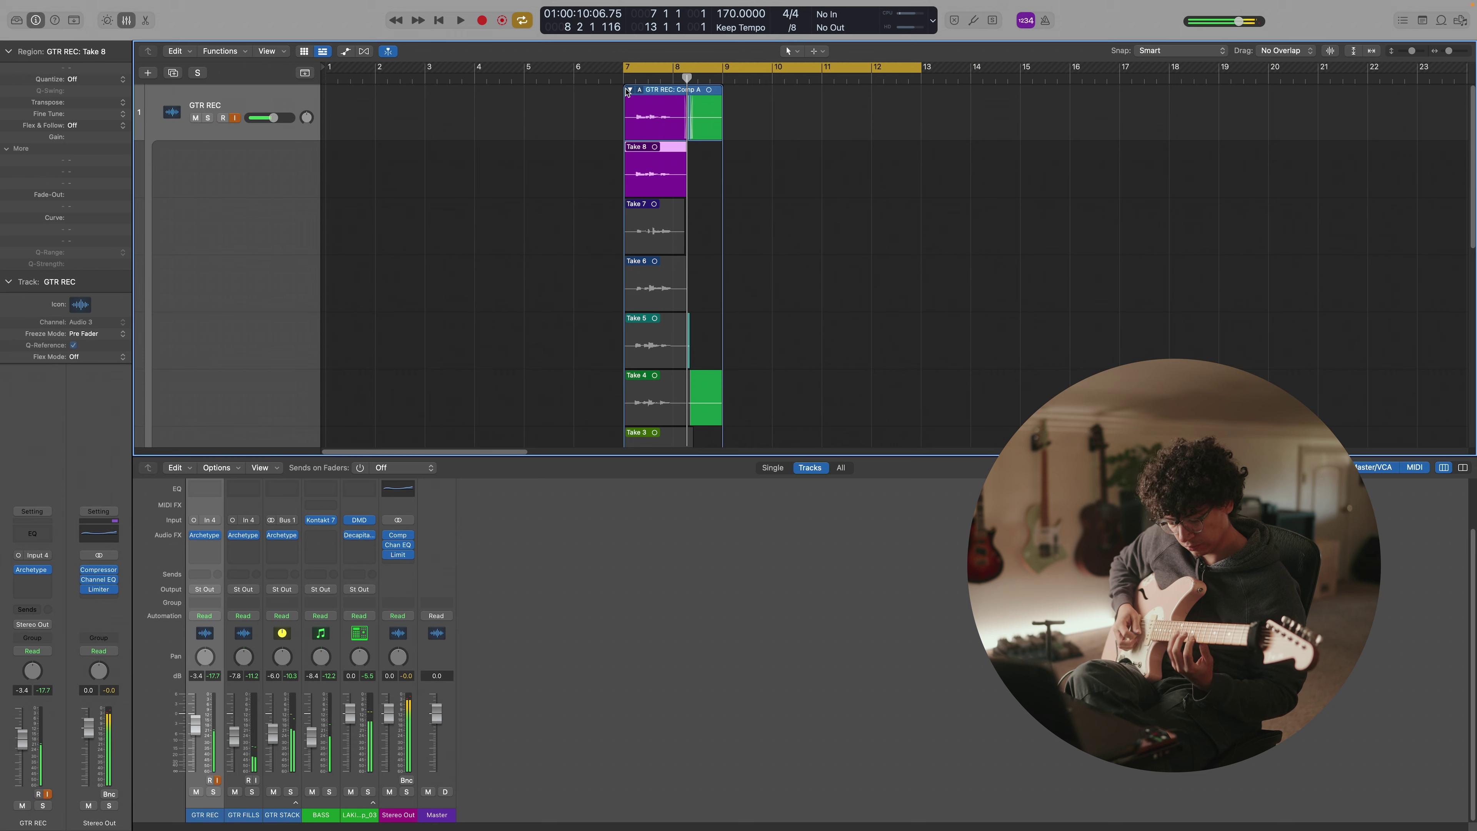
key(r)
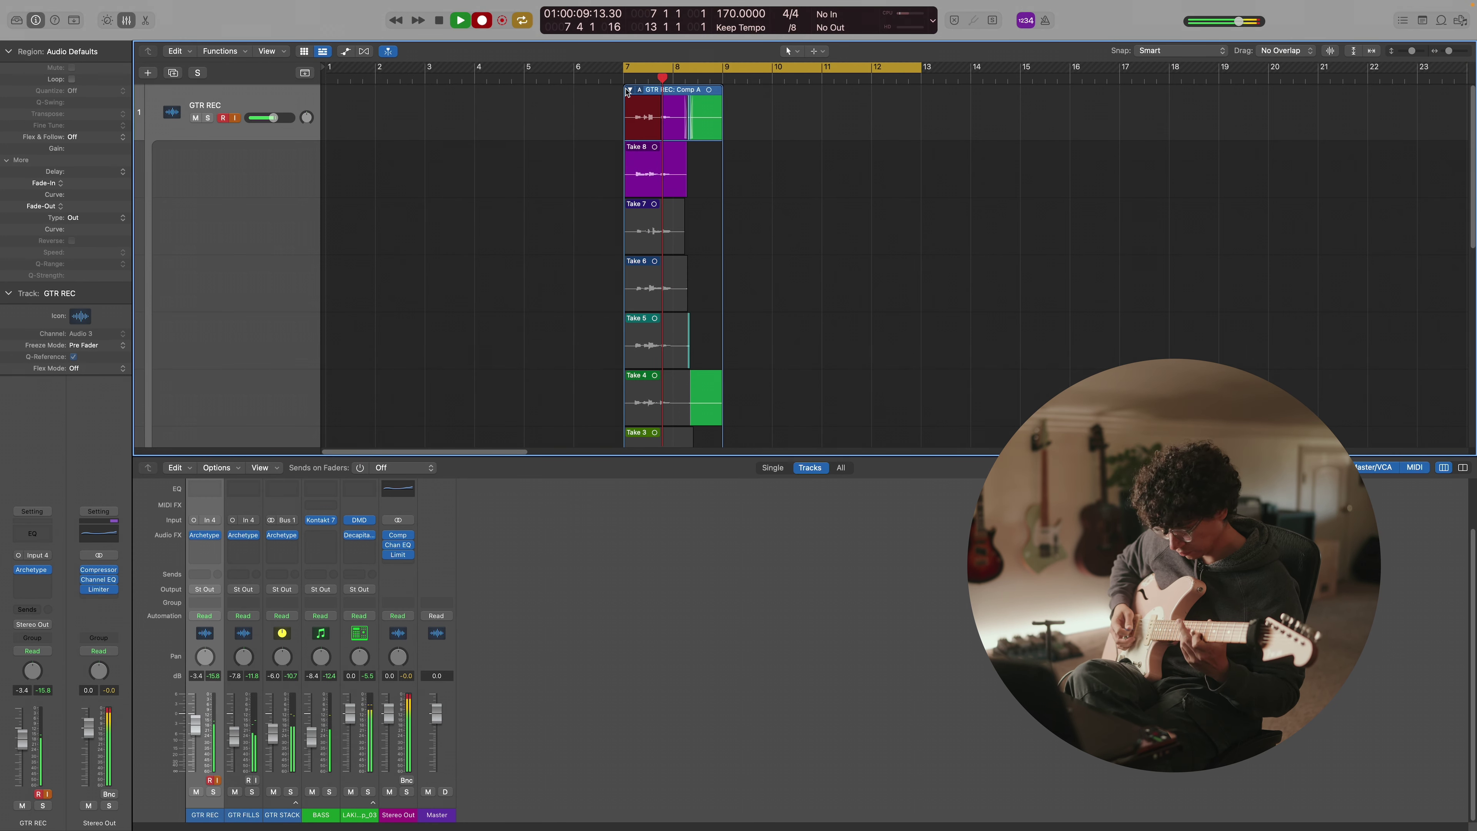
key(r)
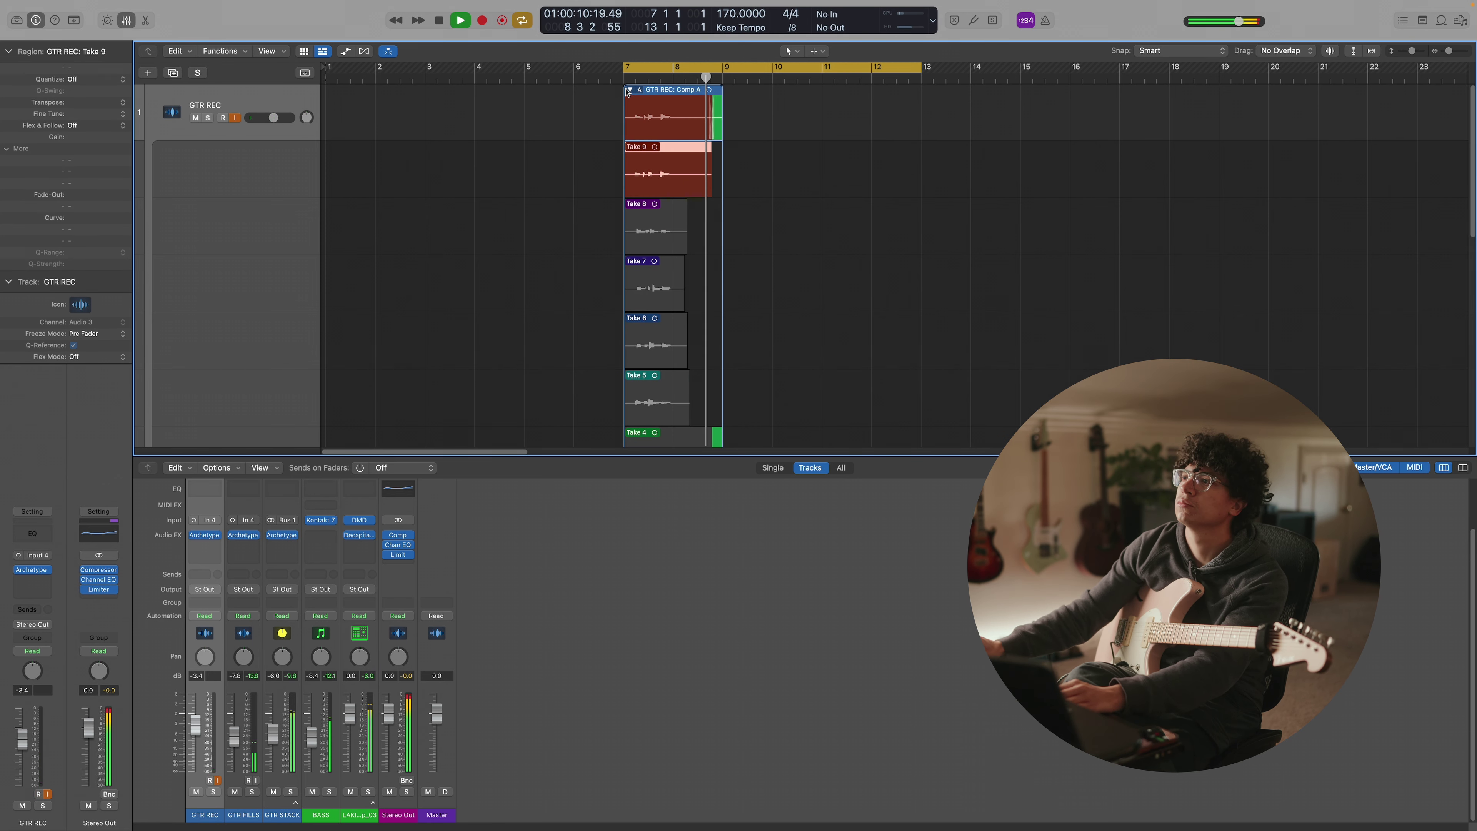
Put Take 9 on the GTR FILLS track after the existing fills and turn off cycling during playback
click(628, 90)
key(space)
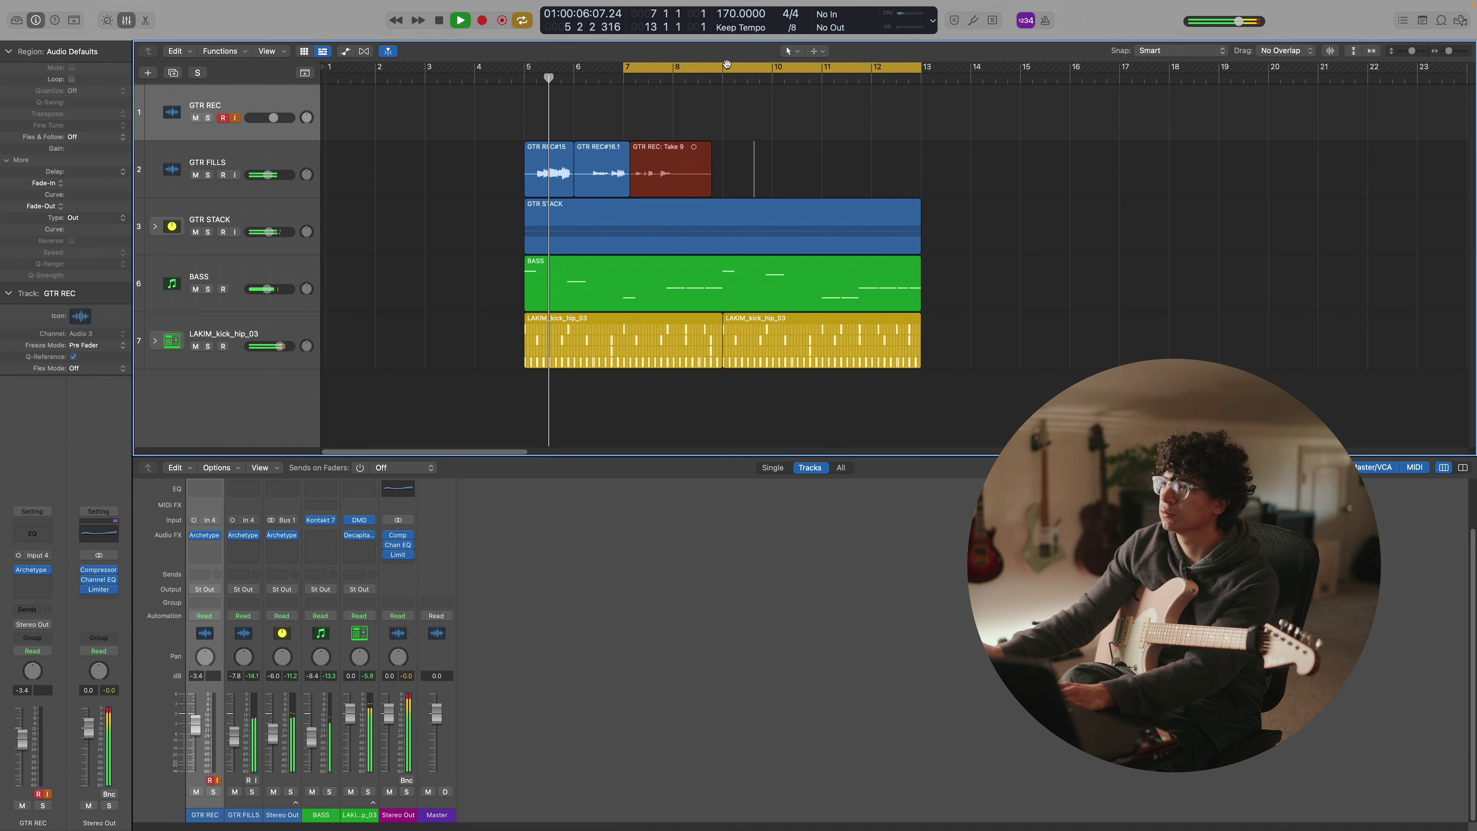
click(726, 69)
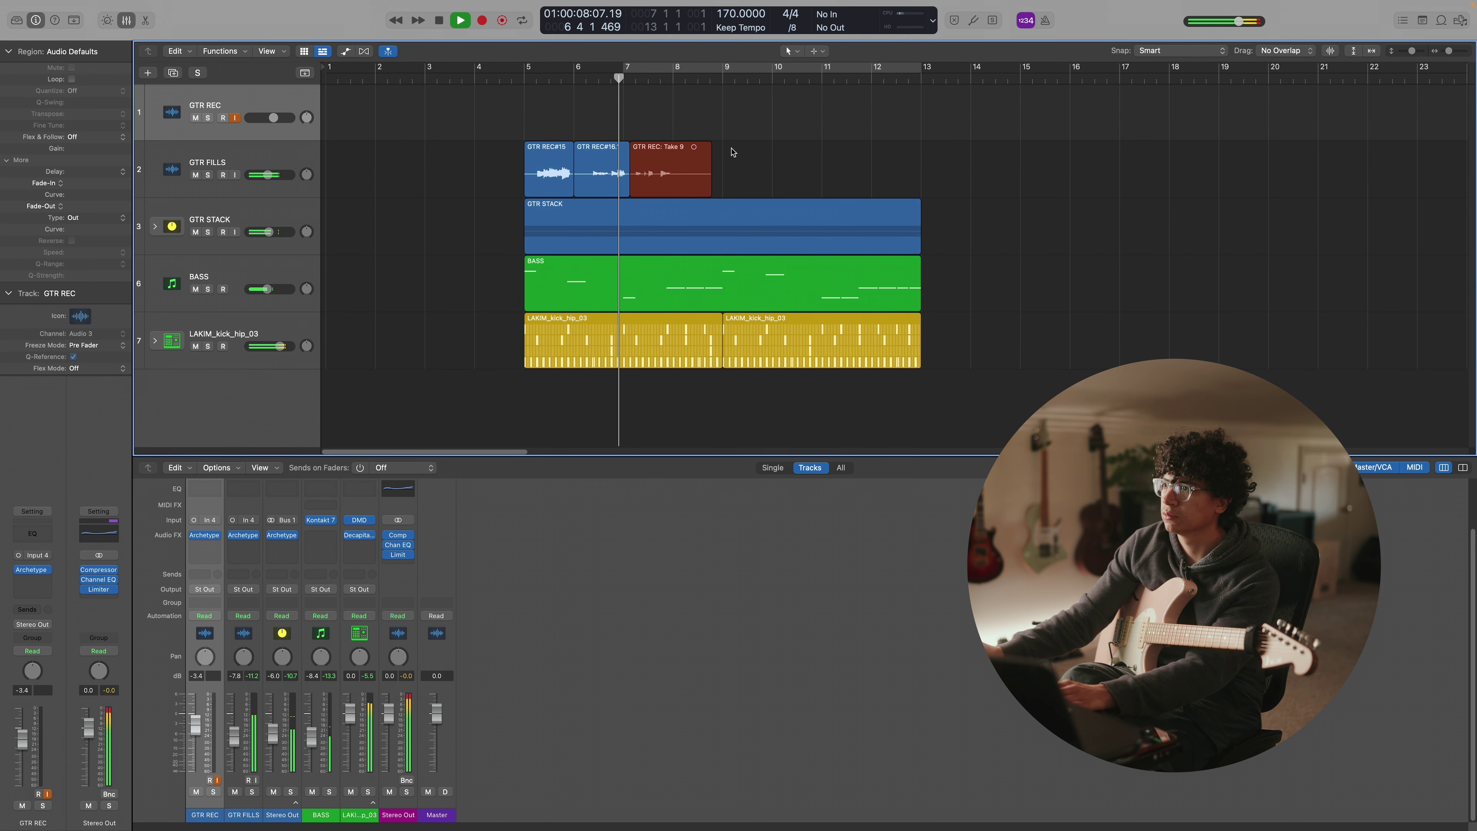